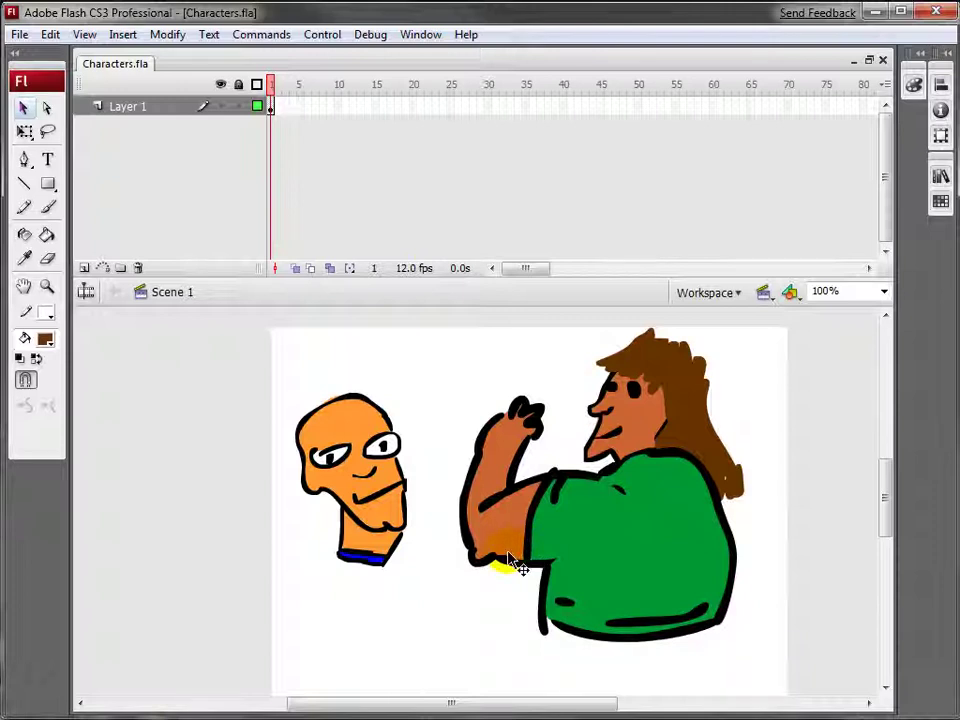
Step: Test-drag the orange head, shirt, hair and arm, undoing each move, then marquee-select all pieces
{"action": "left_click", "coordinate": [376, 519]}
{"action": "mouse_move", "coordinate": [376, 519]}
{"action": "left_mouse_down"}
{"action": "mouse_move", "coordinate": [308, 508]}
{"action": "mouse_move", "coordinate": [368, 456]}
{"action": "mouse_move", "coordinate": [372, 515]}
{"action": "left_mouse_up"}
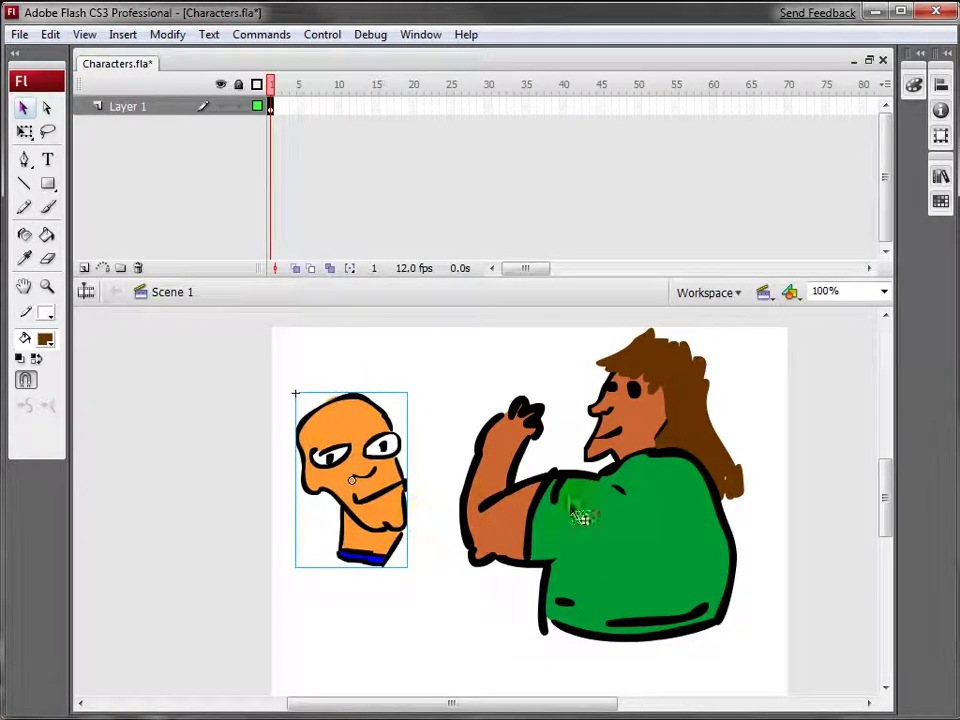
{"action": "left_click_drag", "start_coordinate": [630, 560], "coordinate": [840, 579]}
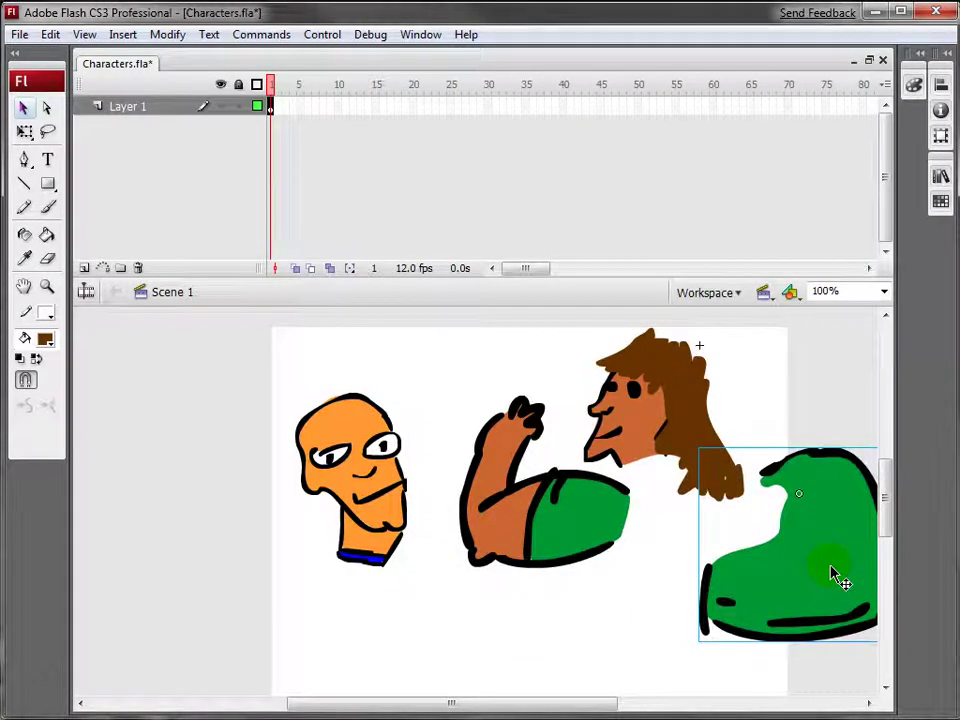
{"action": "key", "text": "ctrl+z"}
{"action": "left_click_drag", "start_coordinate": [632, 418], "coordinate": [799, 433]}
{"action": "key", "text": "ctrl+z"}
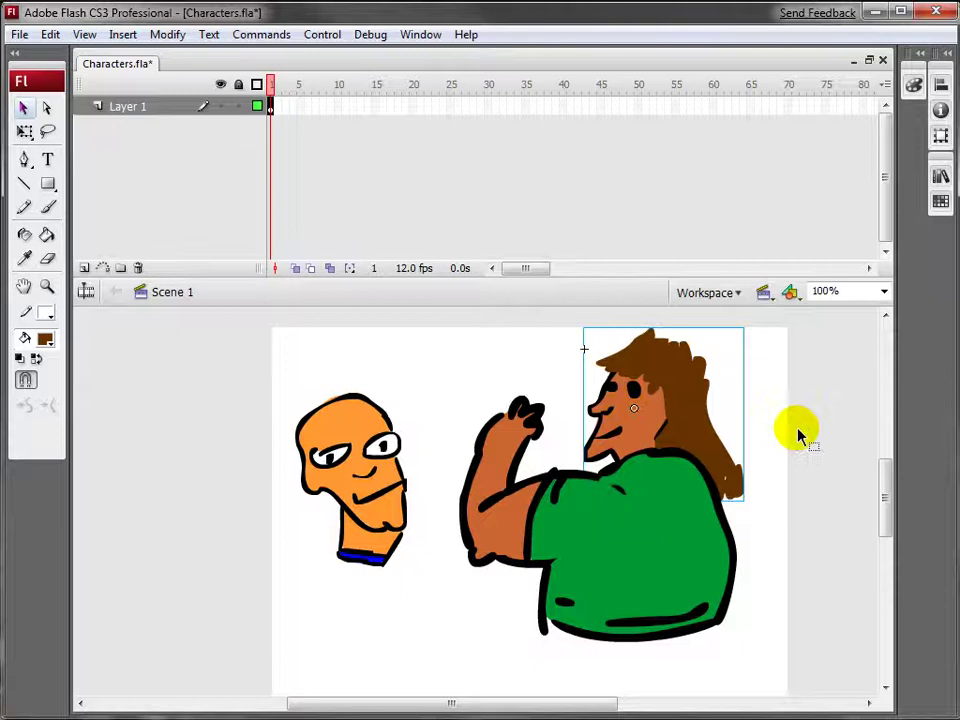
{"action": "left_click_drag", "start_coordinate": [510, 514], "coordinate": [430, 510]}
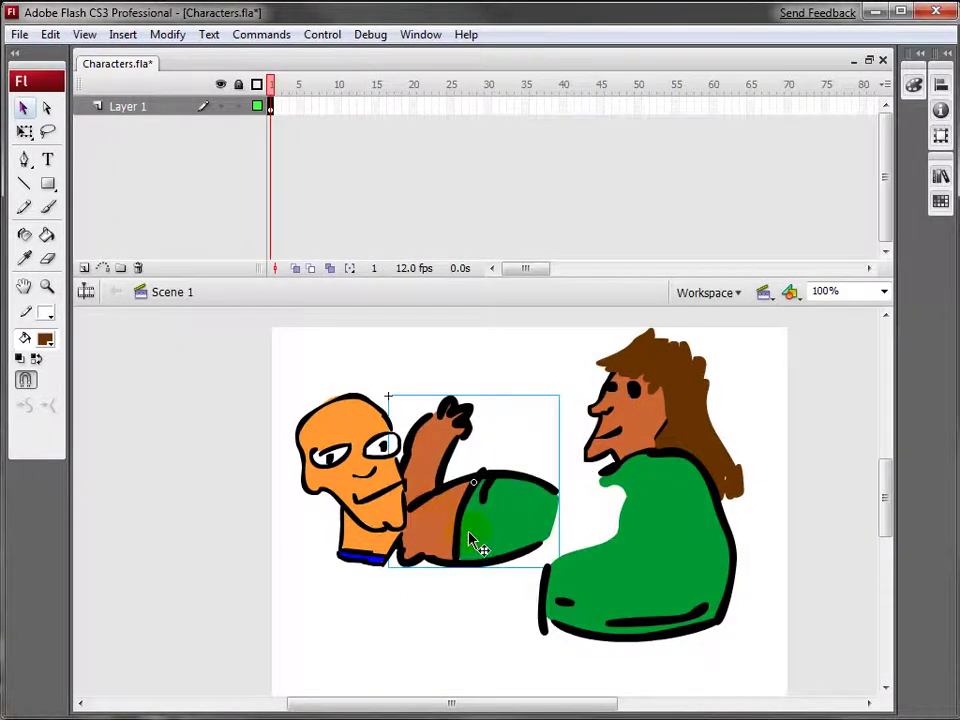
{"action": "key", "text": "ctrl+z"}
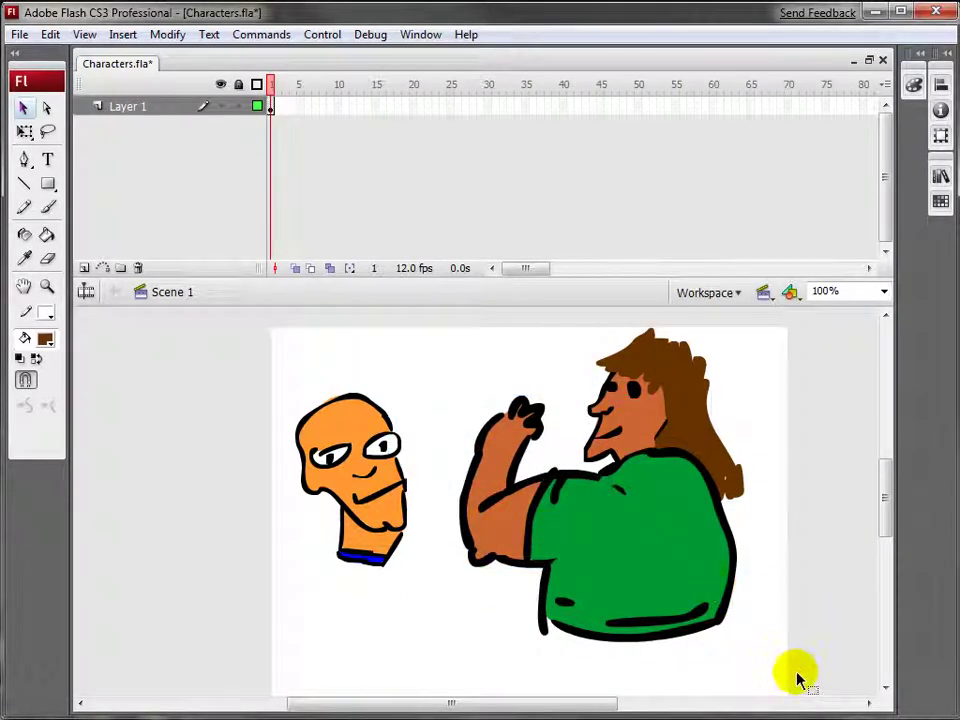
{"action": "left_click_drag", "start_coordinate": [797, 677], "coordinate": [262, 320]}
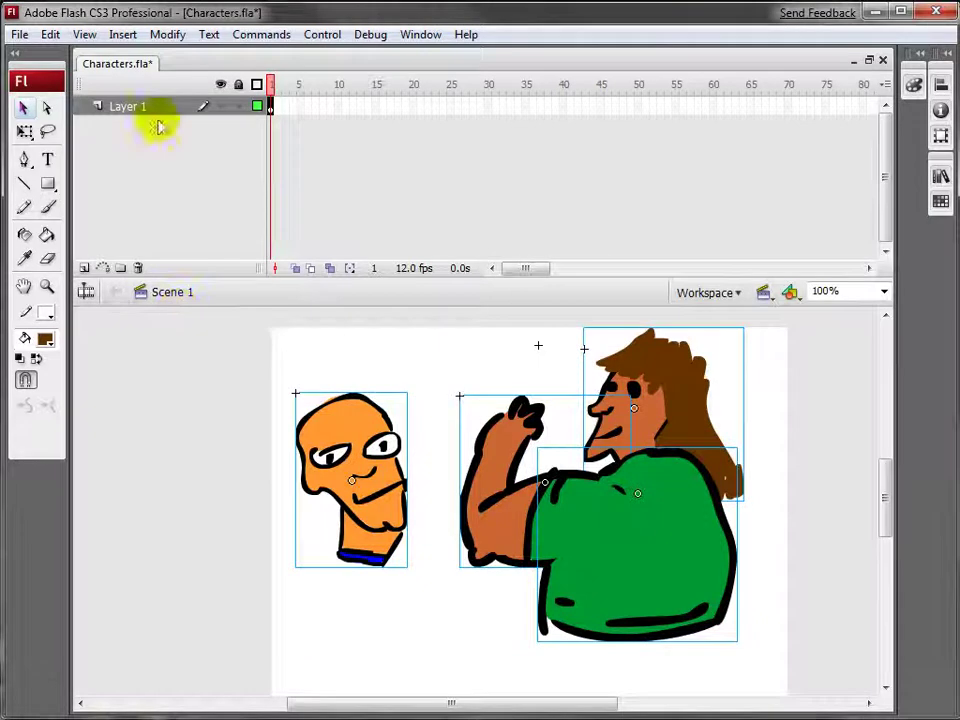
Step: Distribute the selected pieces onto their own Left Head, Body, Arm and Head layers
{"action": "left_click", "coordinate": [167, 34]}
{"action": "mouse_move", "coordinate": [206, 224]}
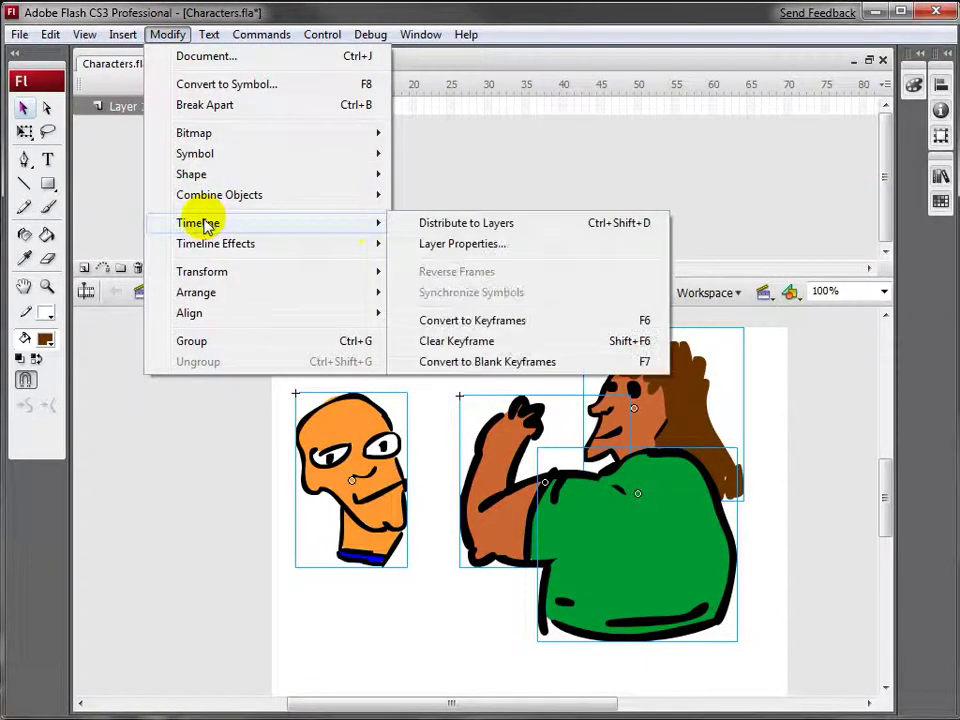
{"action": "left_click", "coordinate": [496, 228]}
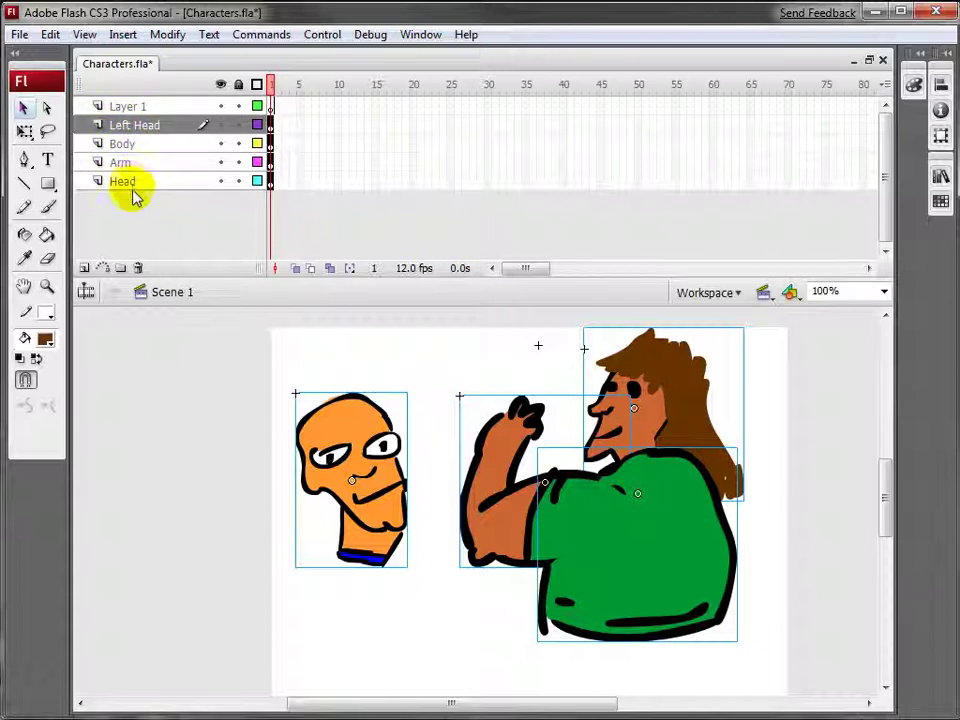
Step: Rename Layer 1 to 'dup arm' and select the arm on stage
{"action": "double_click", "coordinate": [134, 106]}
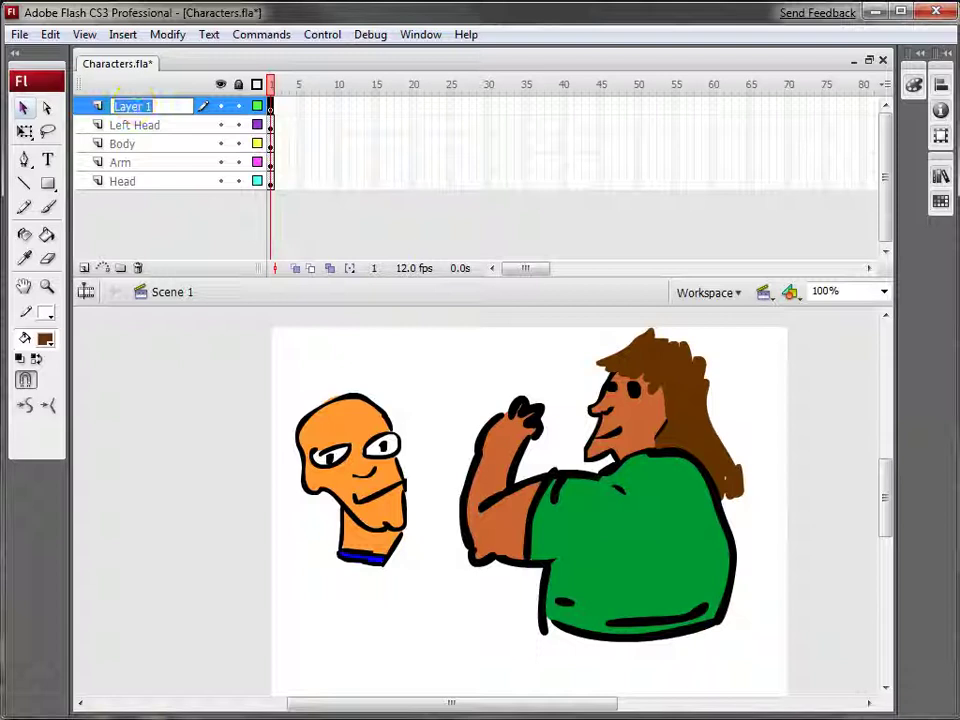
{"action": "type", "text": "dup arm"}
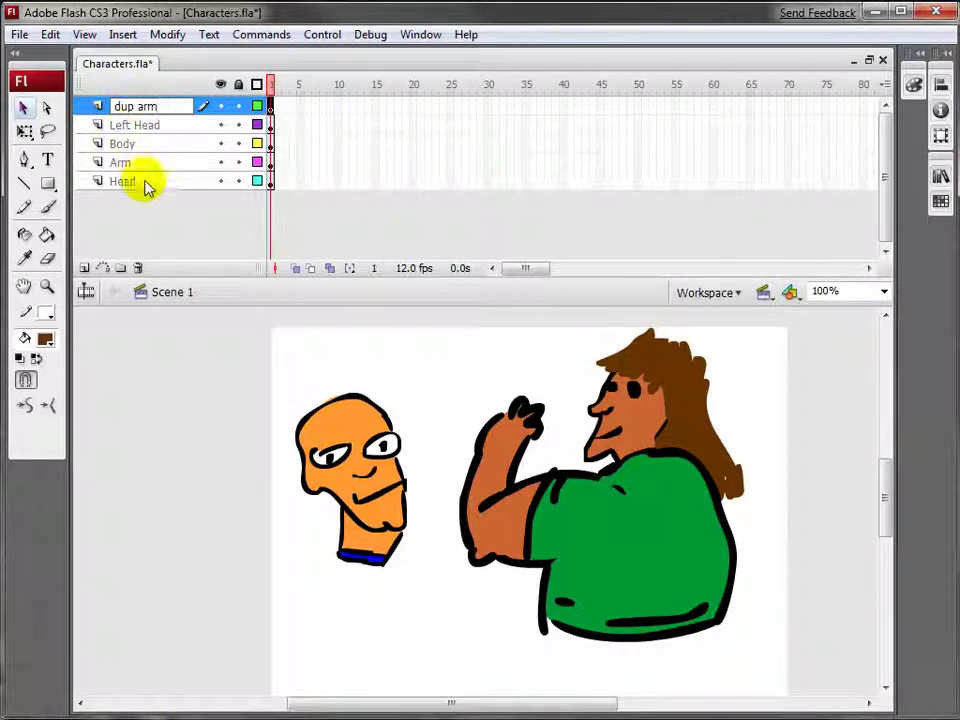
{"action": "key", "text": "Return"}
{"action": "left_click", "coordinate": [546, 534]}
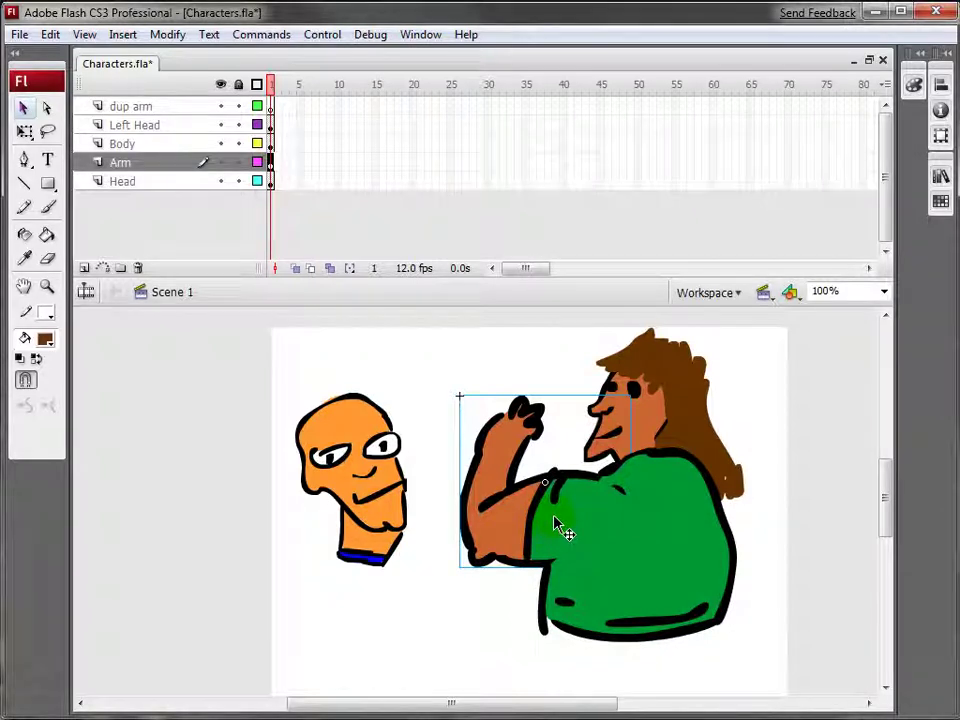
Step: With the other layers locked, paste the arm copy onto dup arm over the original
{"action": "left_click", "coordinate": [140, 108]}
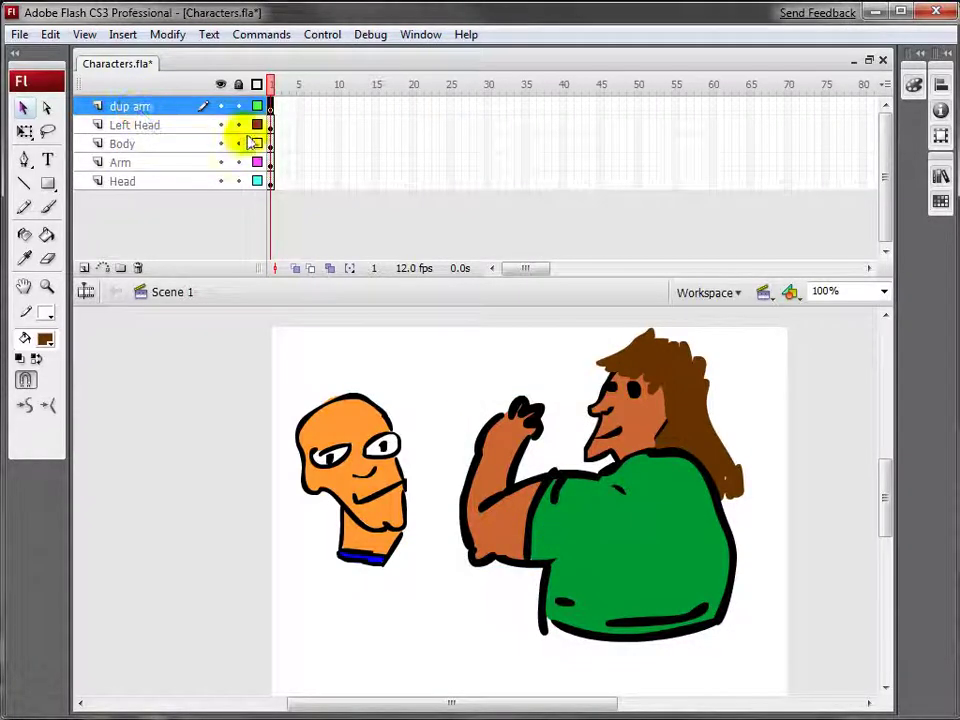
{"action": "left_click_drag", "start_coordinate": [238, 125], "coordinate": [238, 181]}
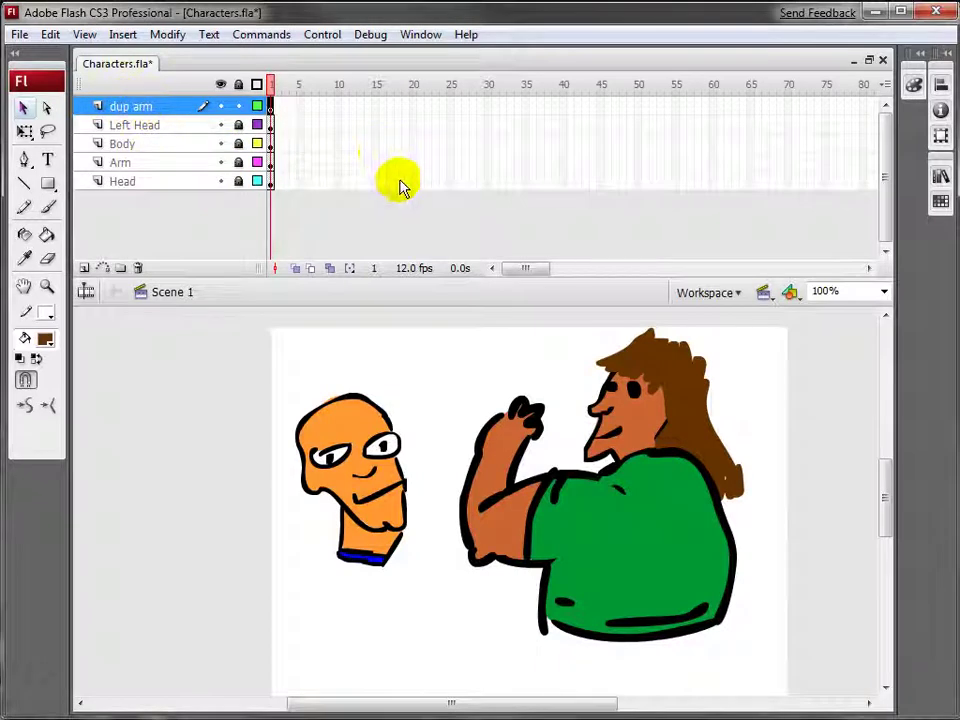
{"action": "key", "text": "ctrl+v"}
{"action": "left_click_drag", "start_coordinate": [468, 555], "coordinate": [540, 535]}
Step: Toggle dup arm's visibility off and on twice to check the copy's alignment
{"action": "left_click", "coordinate": [220, 107]}
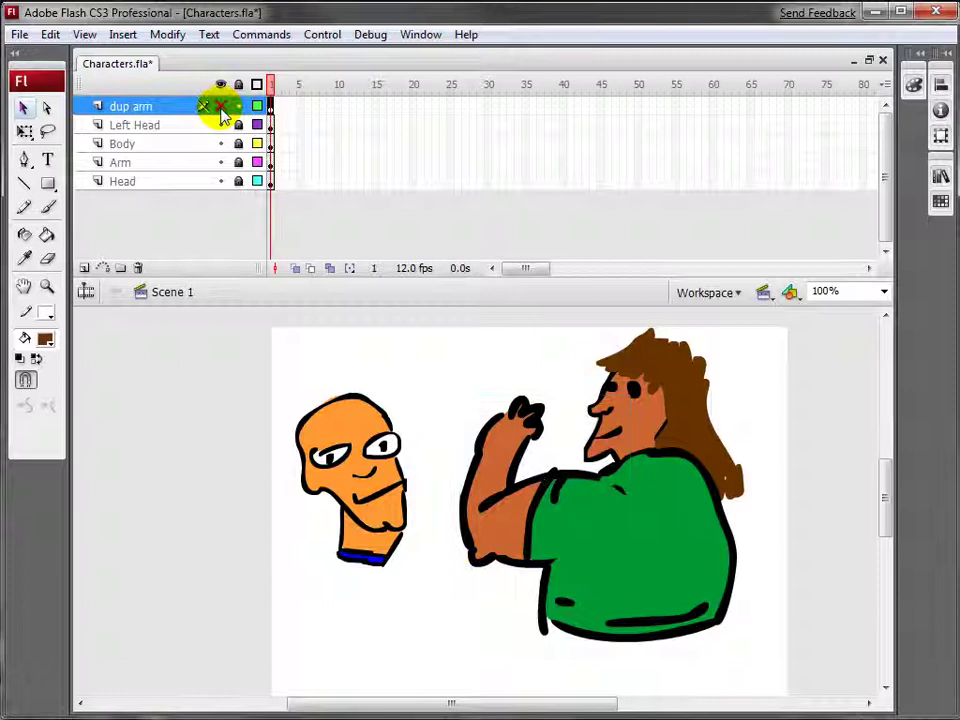
{"action": "left_click", "coordinate": [220, 107]}
{"action": "left_click", "coordinate": [220, 107]}
{"action": "left_click", "coordinate": [220, 107]}
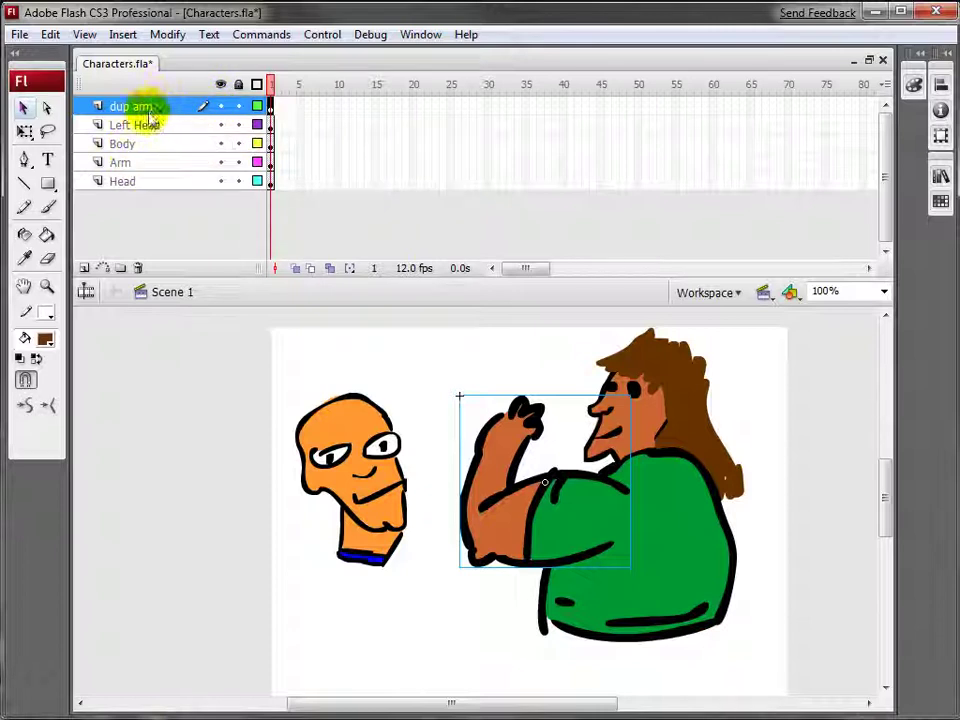
Step: Lock the other layers and apply Break Apart twice to the arm copy
{"action": "left_click_drag", "start_coordinate": [238, 130], "coordinate": [240, 182]}
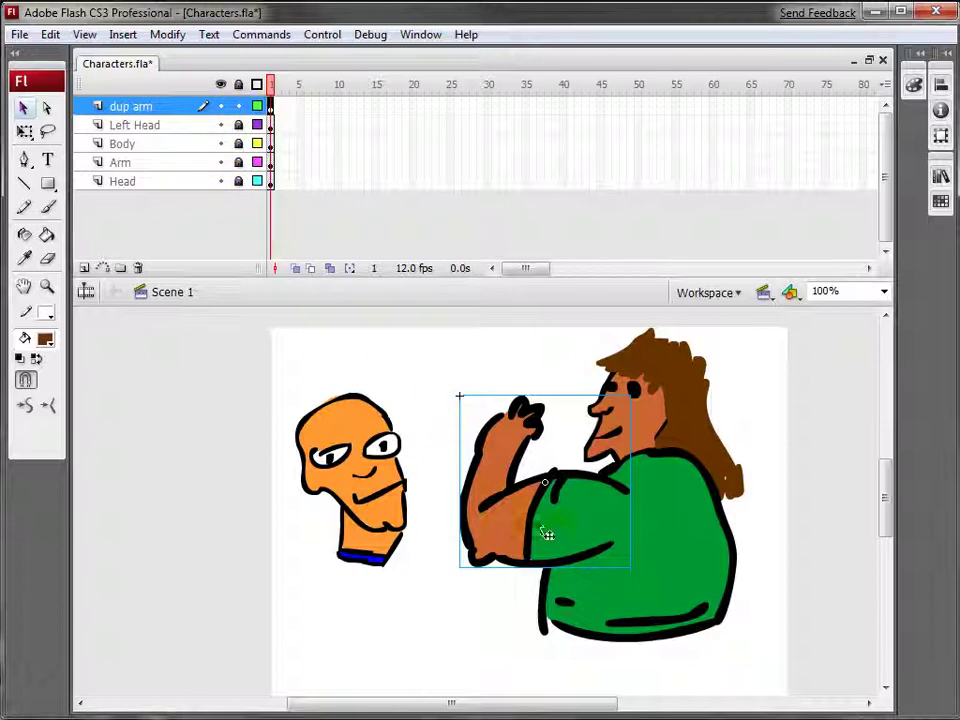
{"action": "left_click", "coordinate": [167, 34]}
{"action": "left_click", "coordinate": [212, 104]}
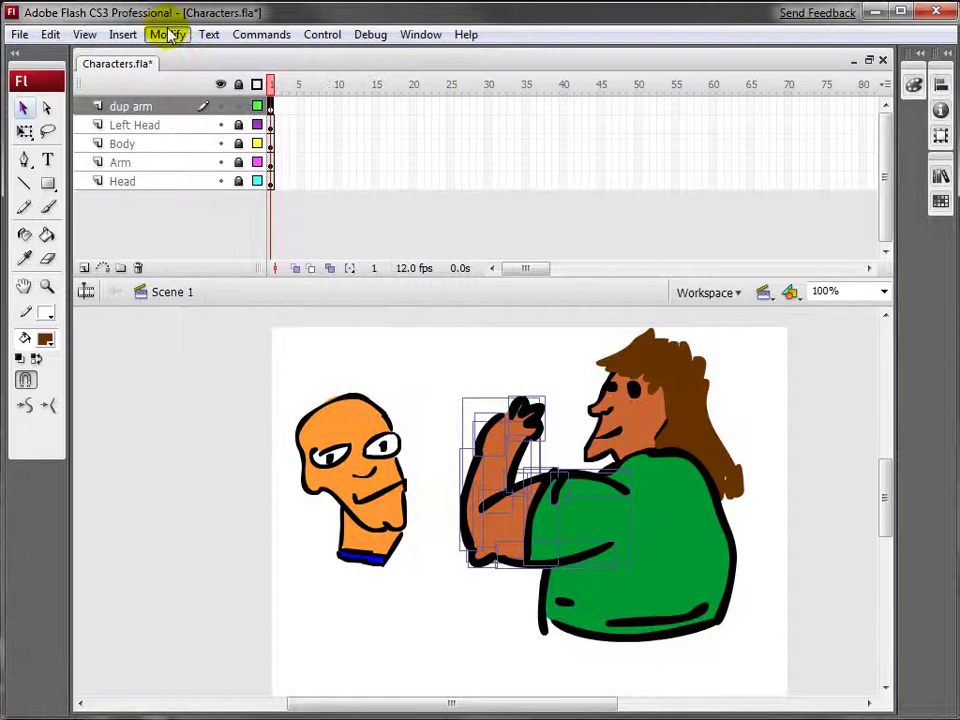
{"action": "left_click", "coordinate": [167, 34]}
{"action": "left_click", "coordinate": [208, 104]}
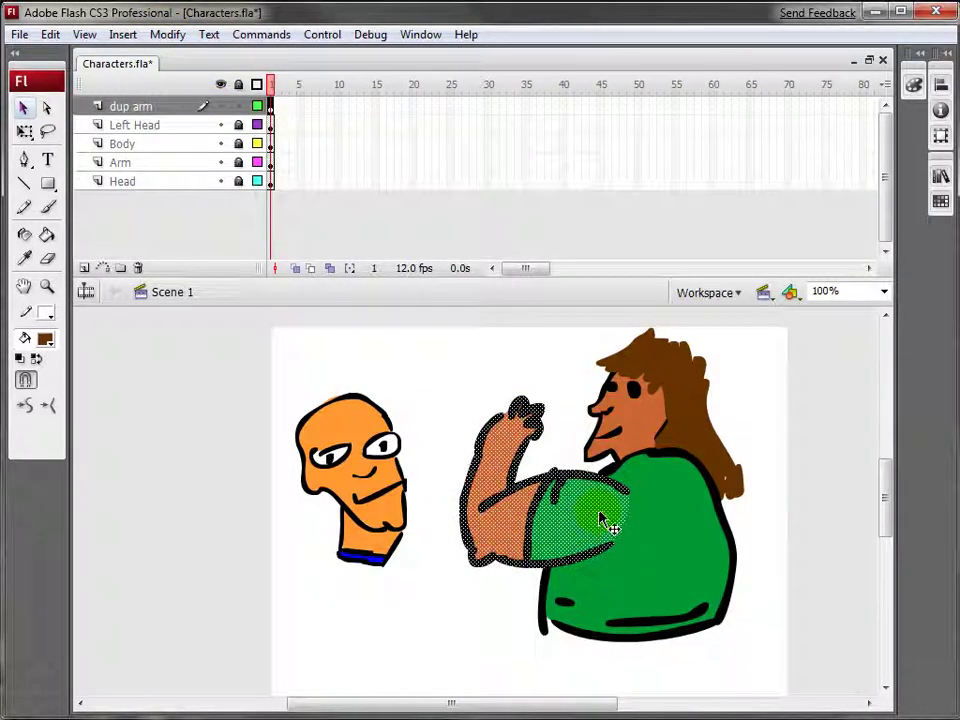
Step: Marquee-select the raised forearm and hand portion of the broken-apart arm
{"action": "left_click", "coordinate": [22, 107]}
{"action": "mouse_move", "coordinate": [433, 355]}
{"action": "left_mouse_down"}
{"action": "mouse_move", "coordinate": [575, 460]}
{"action": "mouse_move", "coordinate": [553, 463]}
{"action": "left_mouse_up"}
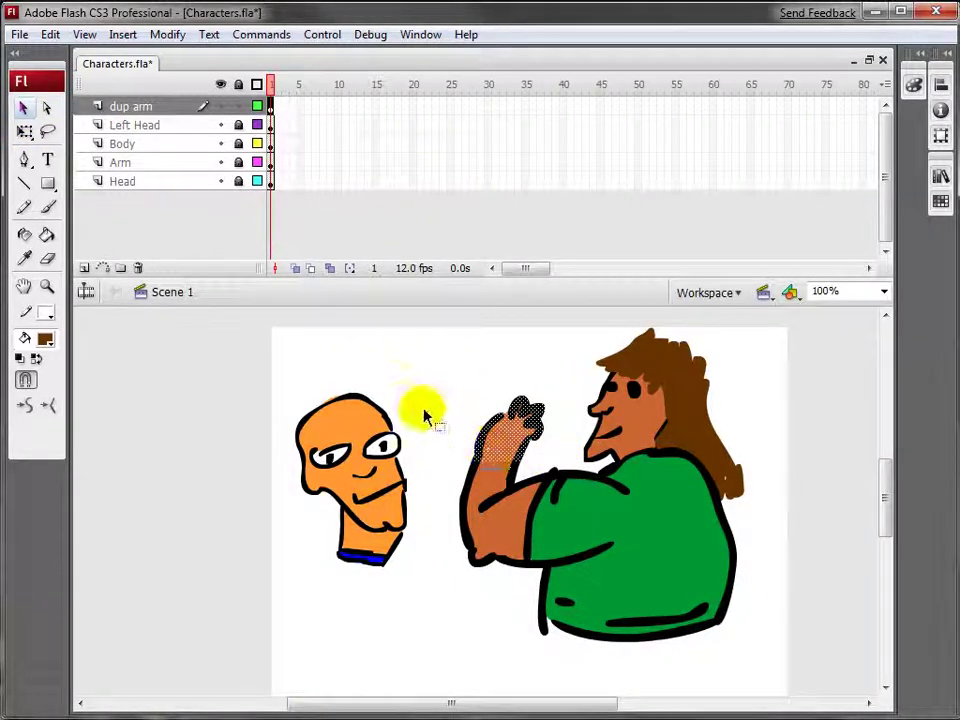
{"action": "mouse_move", "coordinate": [418, 405]}
{"action": "left_mouse_down"}
{"action": "mouse_move", "coordinate": [525, 456]}
{"action": "mouse_move", "coordinate": [467, 444]}
{"action": "mouse_move", "coordinate": [522, 495]}
{"action": "mouse_move", "coordinate": [476, 467]}
{"action": "mouse_move", "coordinate": [521, 482]}
{"action": "mouse_move", "coordinate": [514, 478]}
{"action": "left_mouse_up"}
{"action": "left_click_drag", "start_coordinate": [395, 422], "coordinate": [516, 495]}
{"action": "left_click_drag", "start_coordinate": [403, 445], "coordinate": [503, 495]}
{"action": "left_click_drag", "start_coordinate": [430, 477], "coordinate": [487, 503]}
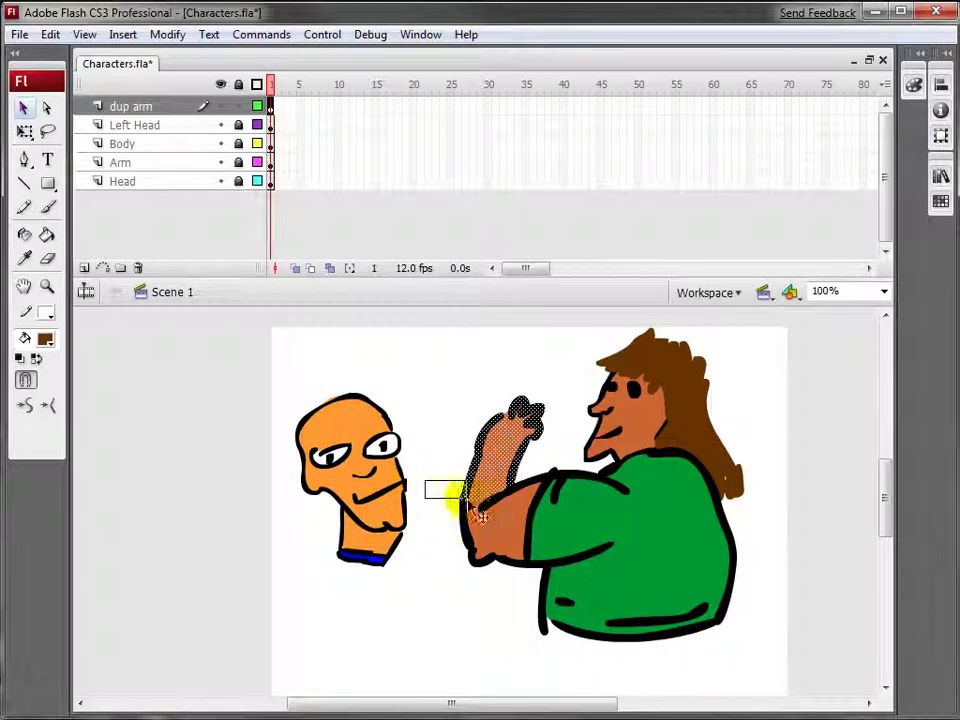
{"action": "left_click_drag", "start_coordinate": [481, 510], "coordinate": [483, 540]}
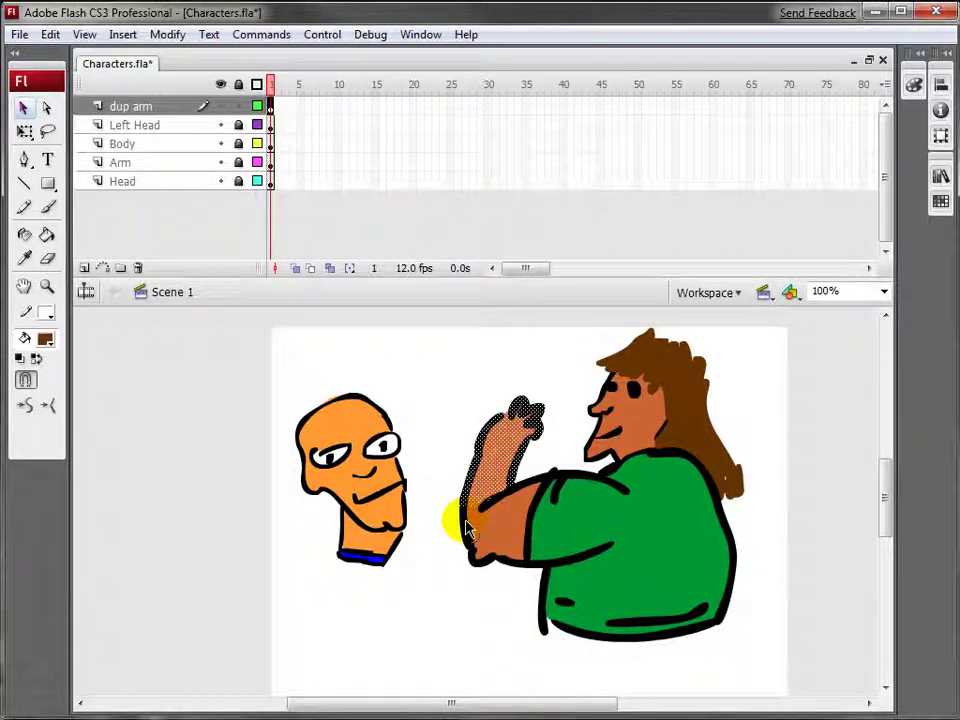
Step: Add a new layer above the Head layer
{"action": "left_click", "coordinate": [419, 447]}
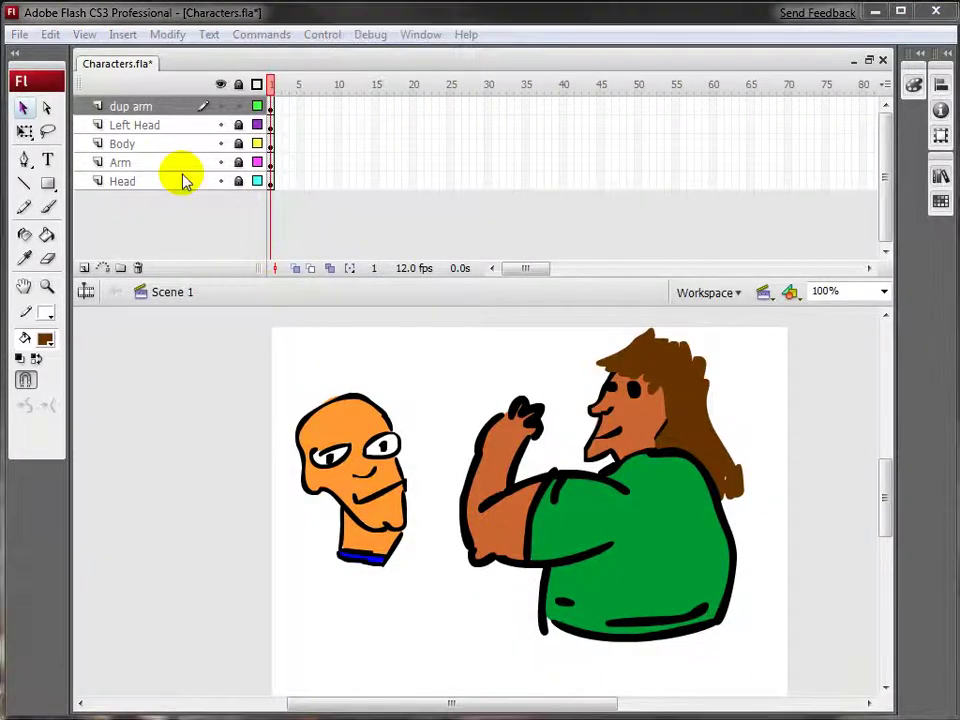
{"action": "left_click", "coordinate": [183, 181]}
{"action": "left_click", "coordinate": [85, 268]}
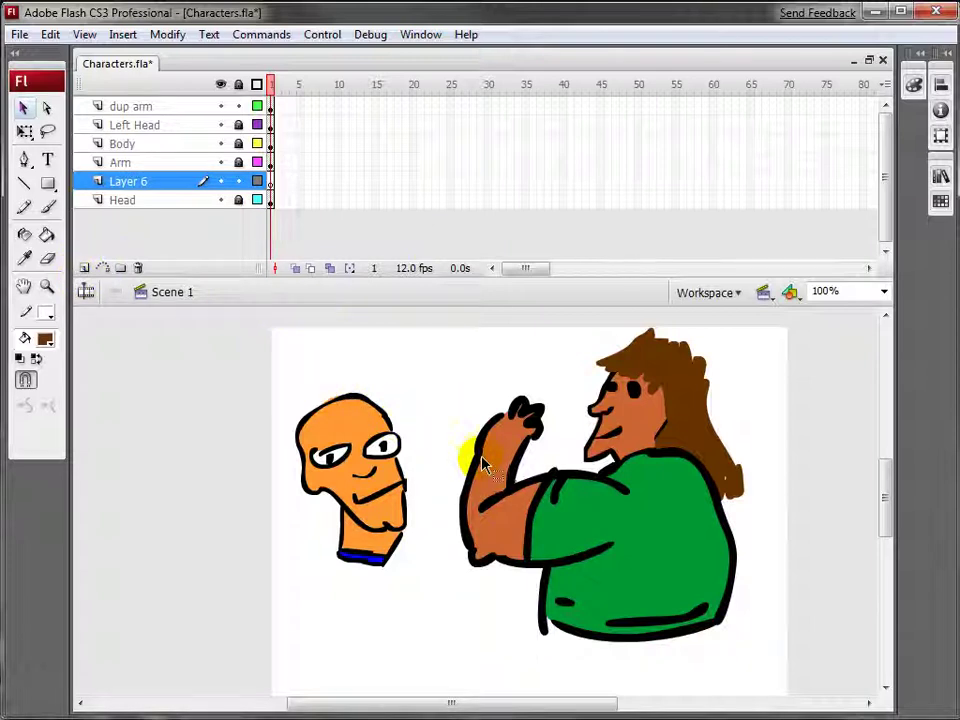
Step: Paste the forearm shape onto the new layer and align it over the original arm
{"action": "key", "text": "ctrl+v"}
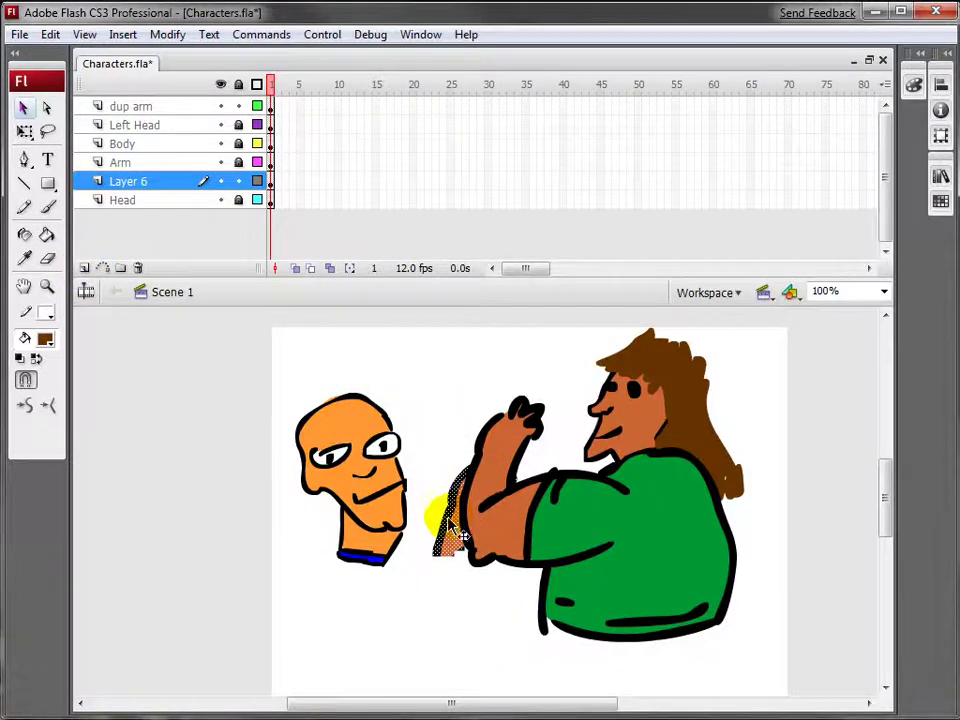
{"action": "left_click_drag", "start_coordinate": [455, 530], "coordinate": [492, 499]}
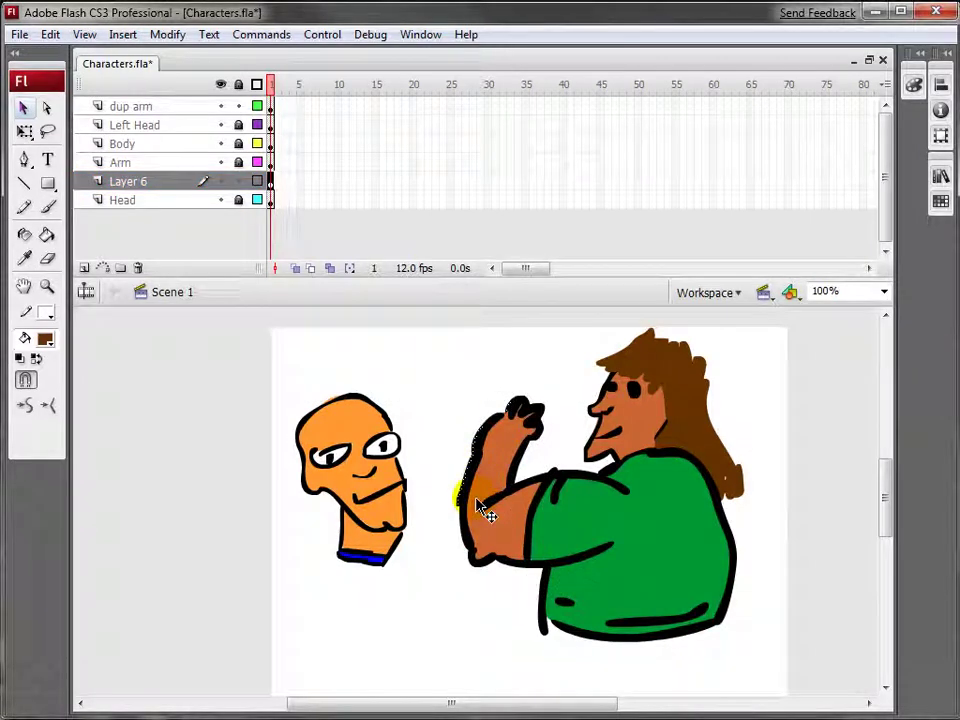
{"action": "mouse_move", "coordinate": [487, 513]}
{"action": "left_mouse_down"}
{"action": "mouse_move", "coordinate": [441, 501]}
{"action": "mouse_move", "coordinate": [478, 505]}
{"action": "left_mouse_up"}
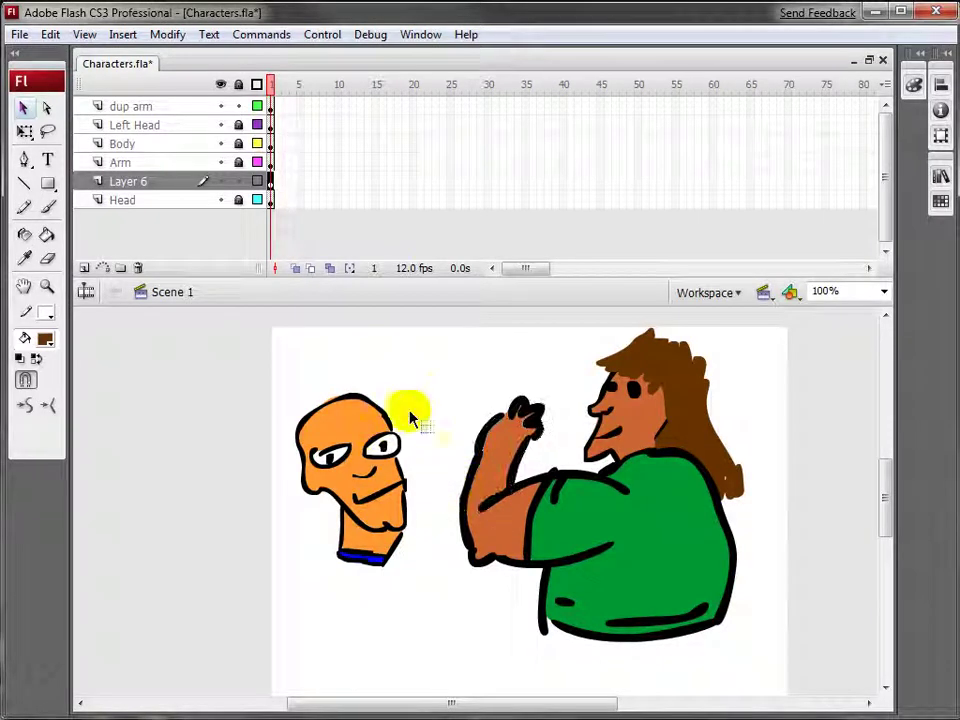
{"action": "double_click", "coordinate": [140, 182]}
{"action": "type", "text": "dup forearm"}
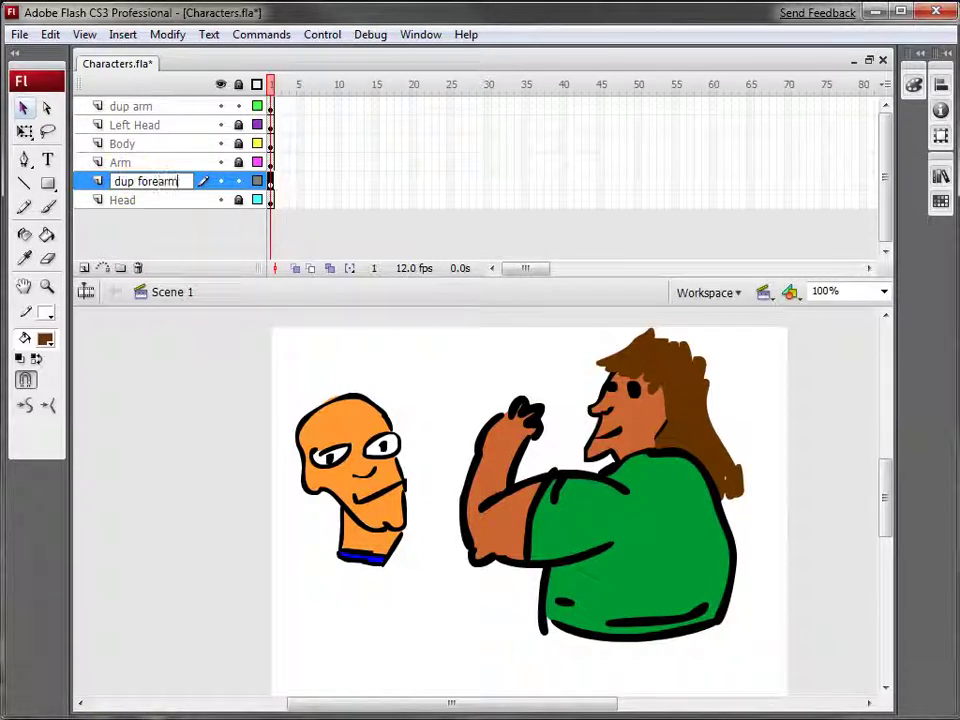
{"action": "key", "text": "Return"}
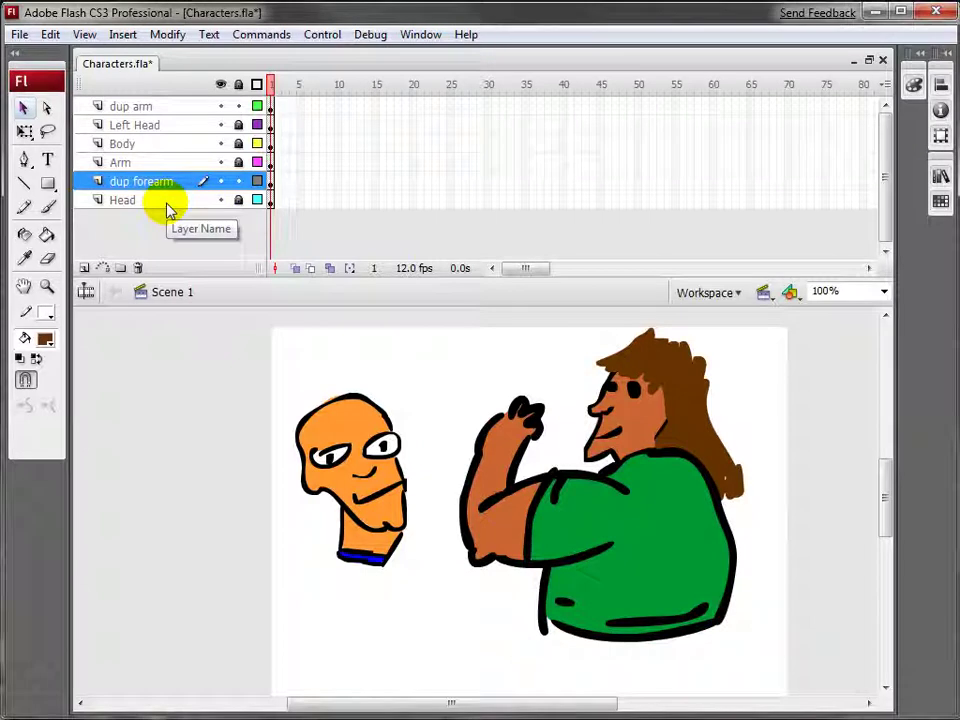
{"action": "left_click", "coordinate": [167, 205]}
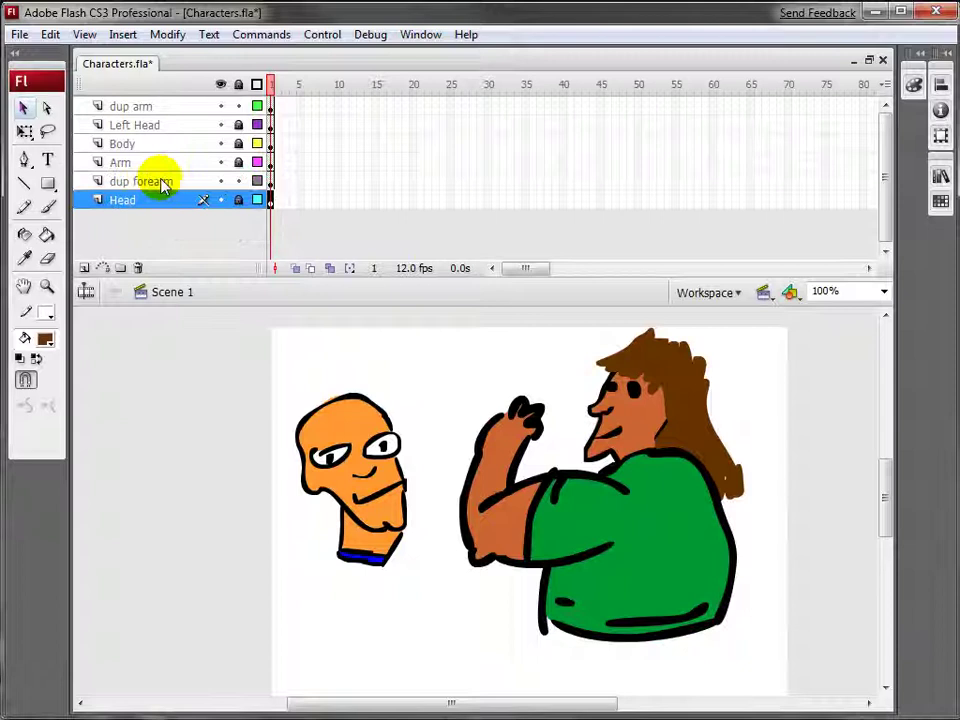
{"action": "left_click", "coordinate": [161, 183]}
{"action": "left_click_drag", "start_coordinate": [180, 129], "coordinate": [186, 163]}
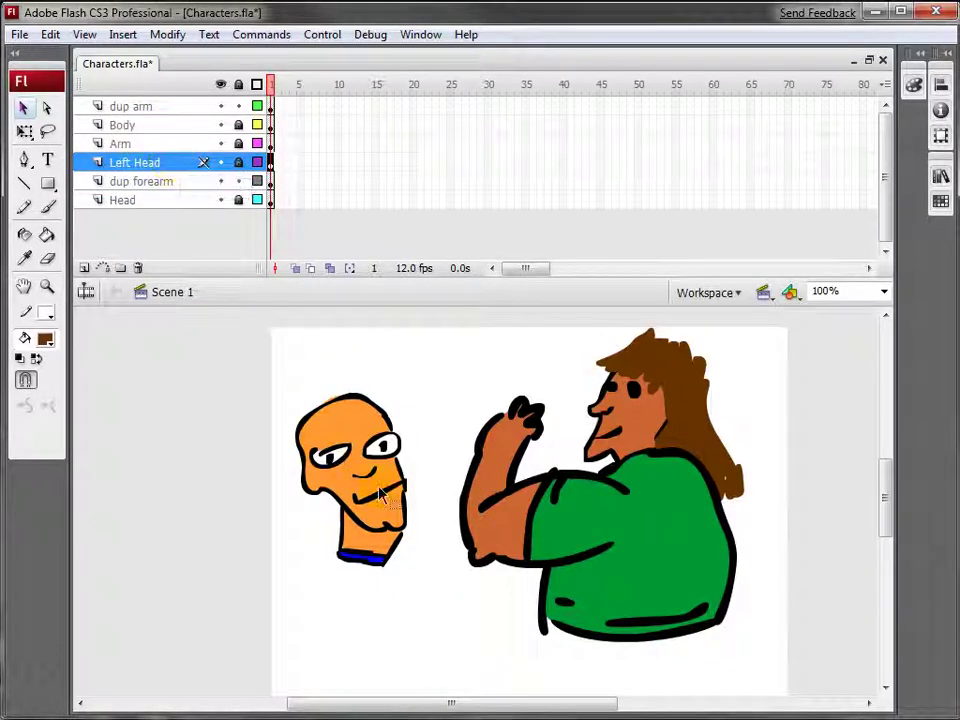
{"action": "left_click", "coordinate": [135, 143]}
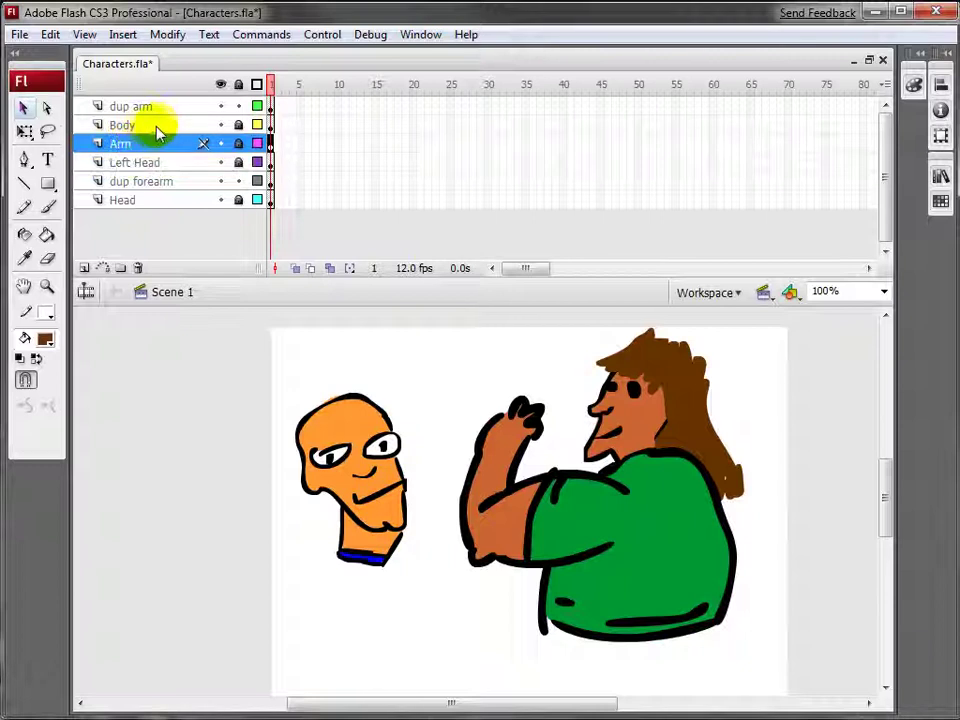
{"action": "left_click", "coordinate": [158, 126]}
{"action": "left_click", "coordinate": [170, 107]}
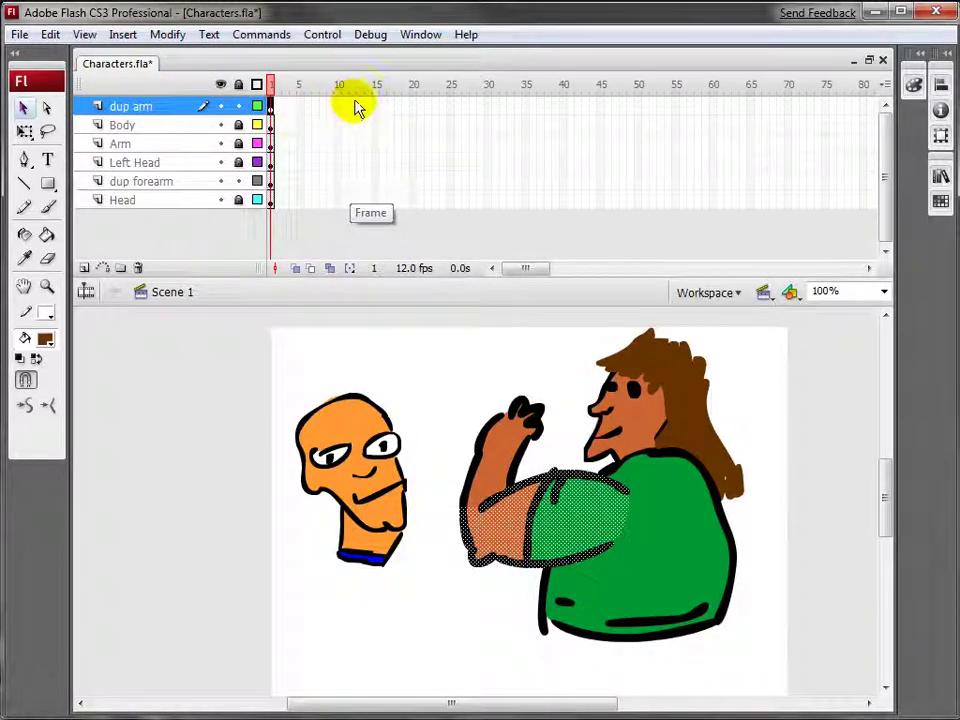
Step: Insert keyframes at frame 12 on every layer
{"action": "left_click_drag", "start_coordinate": [350, 108], "coordinate": [355, 205]}
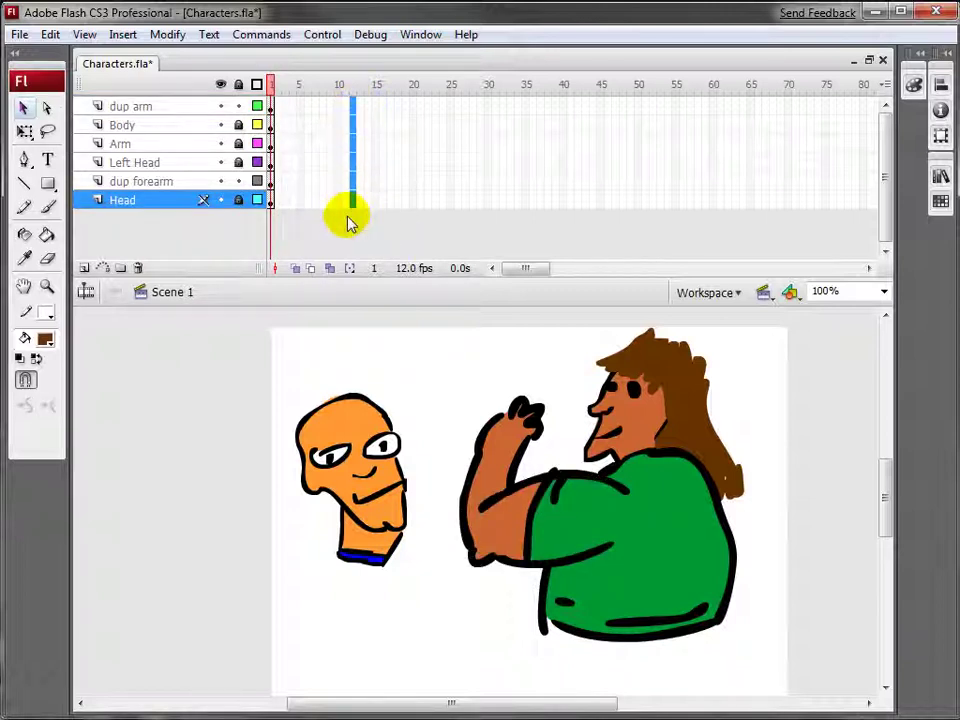
{"action": "key", "text": "F6"}
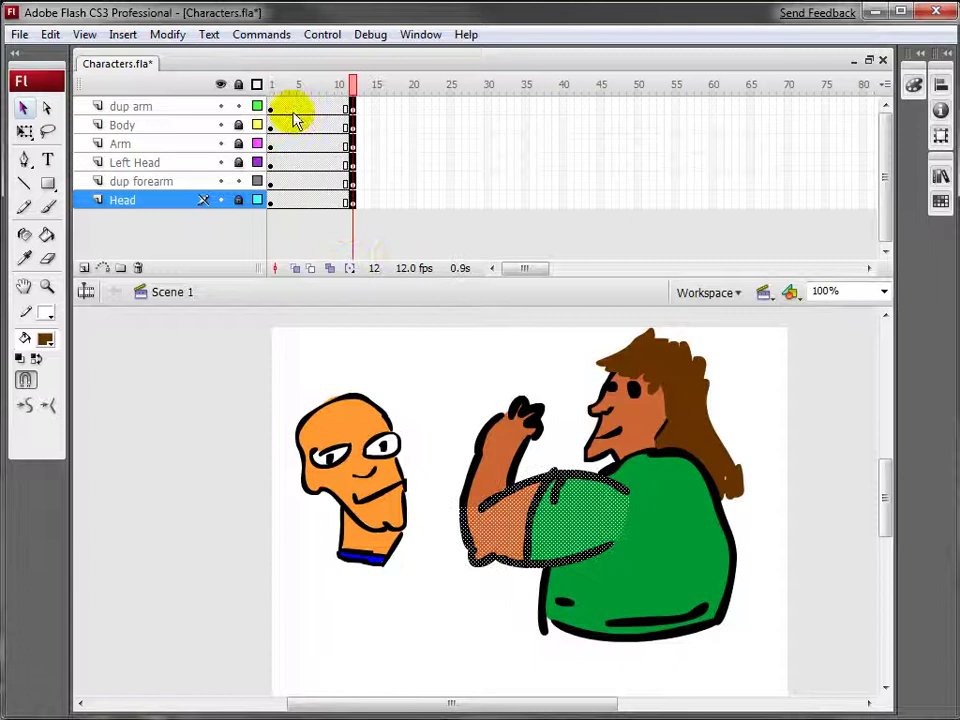
{"action": "left_click_drag", "start_coordinate": [352, 92], "coordinate": [349, 122]}
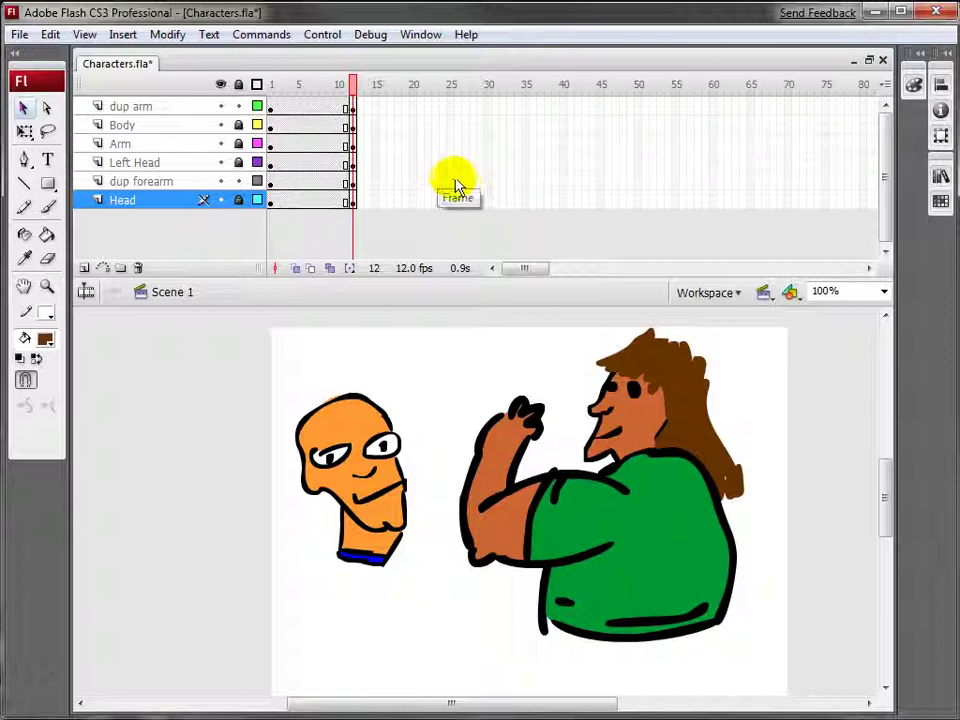
Step: Insert keyframes at frame 25 on all layers except Arm
{"action": "left_click_drag", "start_coordinate": [453, 110], "coordinate": [454, 208]}
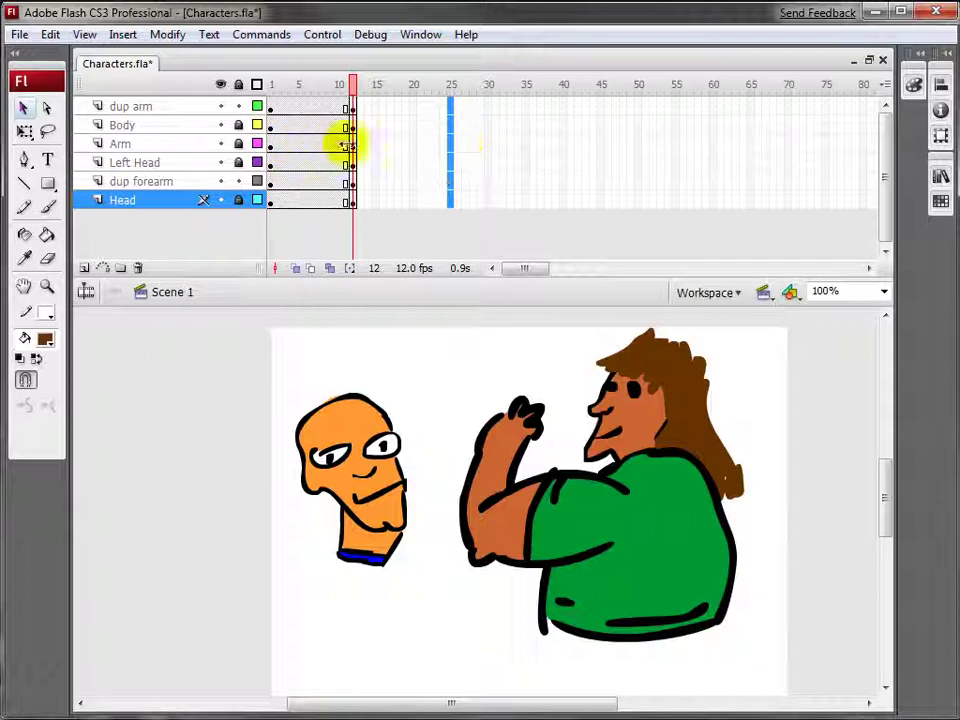
{"action": "left_click", "coordinate": [454, 145]}
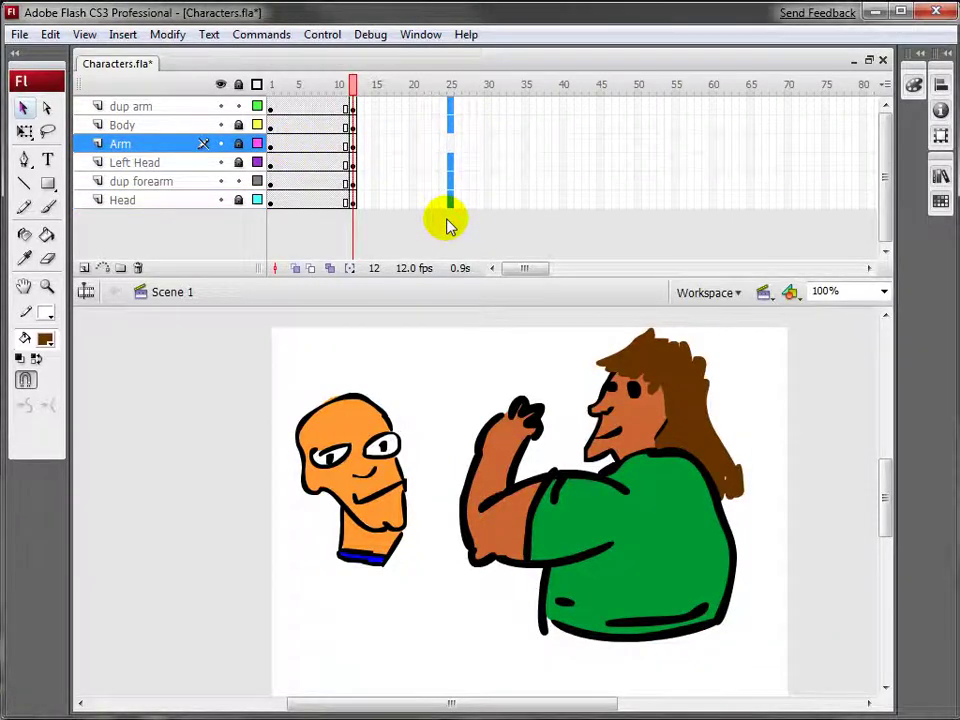
{"action": "key", "text": "F6"}
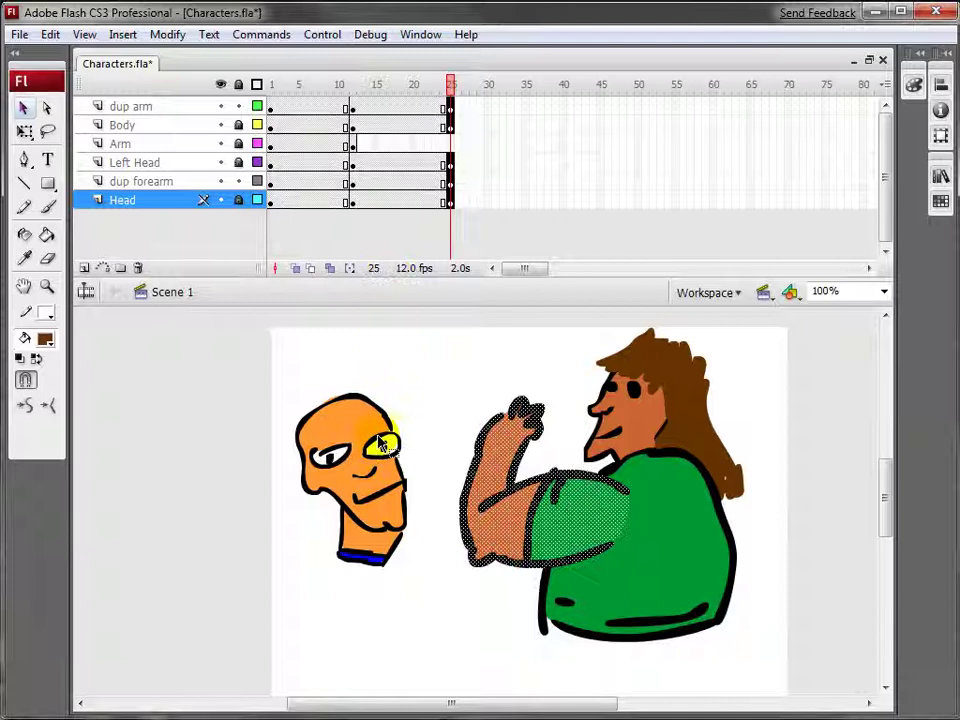
Step: At frame 12, move the orange head onto the other character's face
{"action": "left_click", "coordinate": [362, 392]}
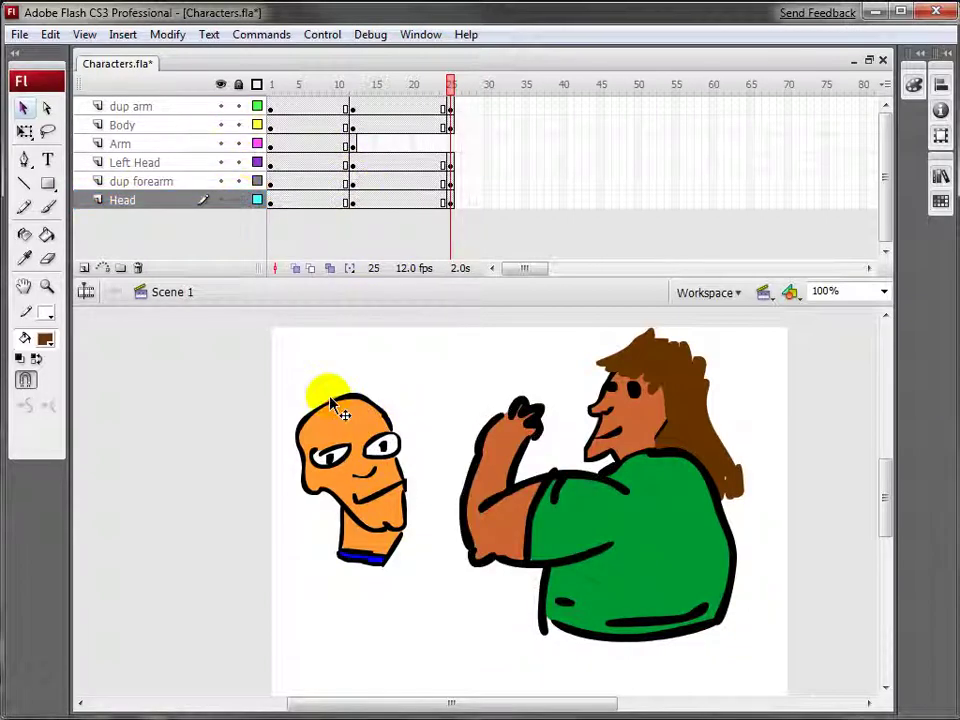
{"action": "left_click", "coordinate": [326, 394]}
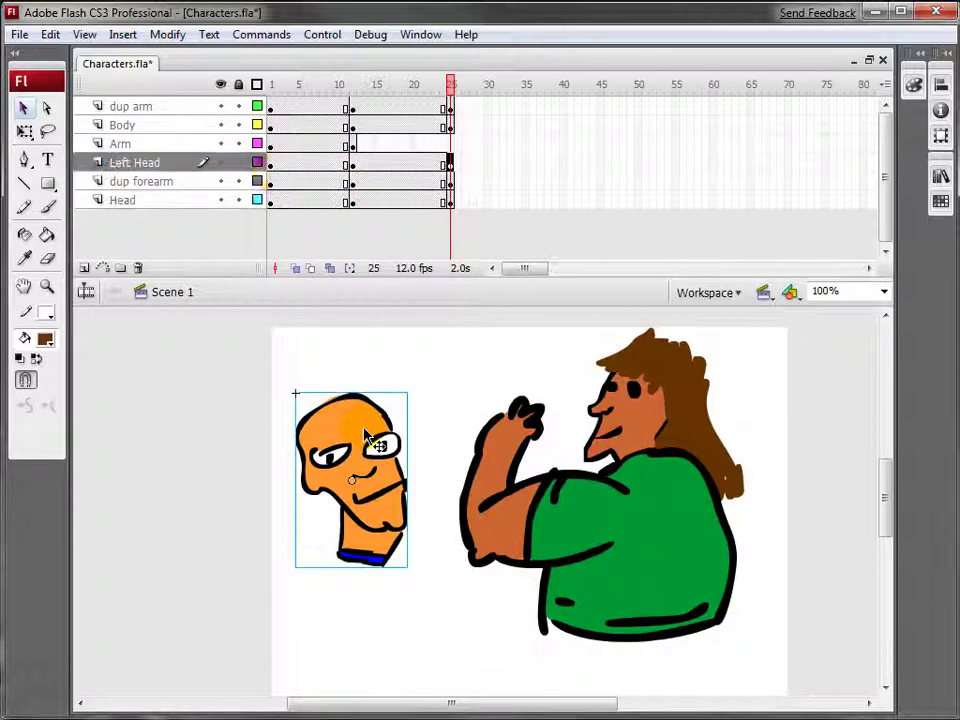
{"action": "left_click", "coordinate": [352, 162]}
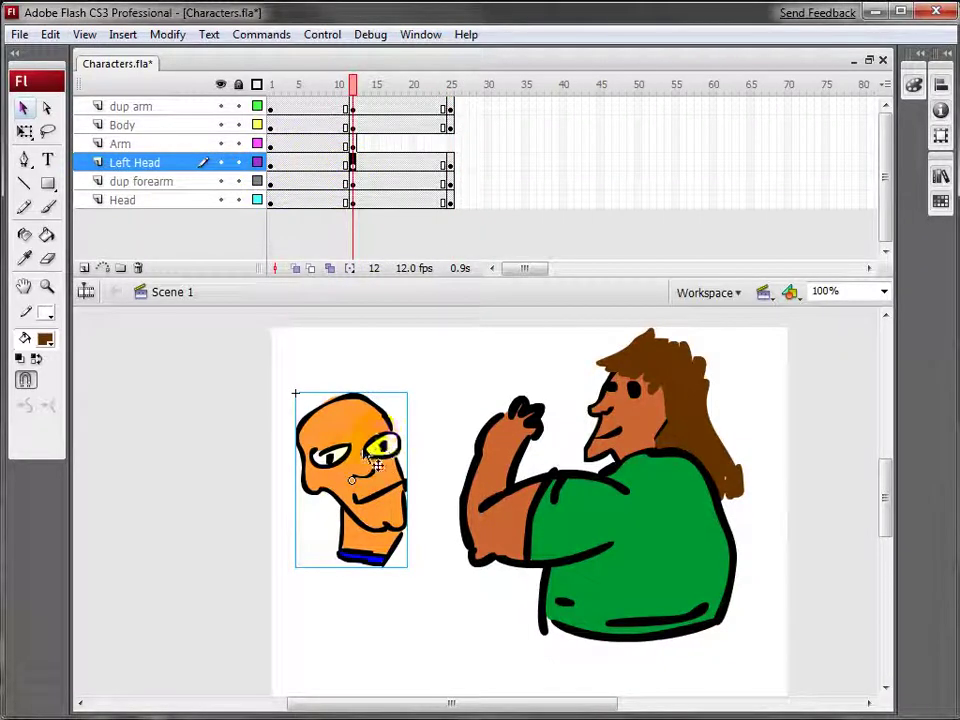
{"action": "left_click_drag", "start_coordinate": [388, 428], "coordinate": [568, 424]}
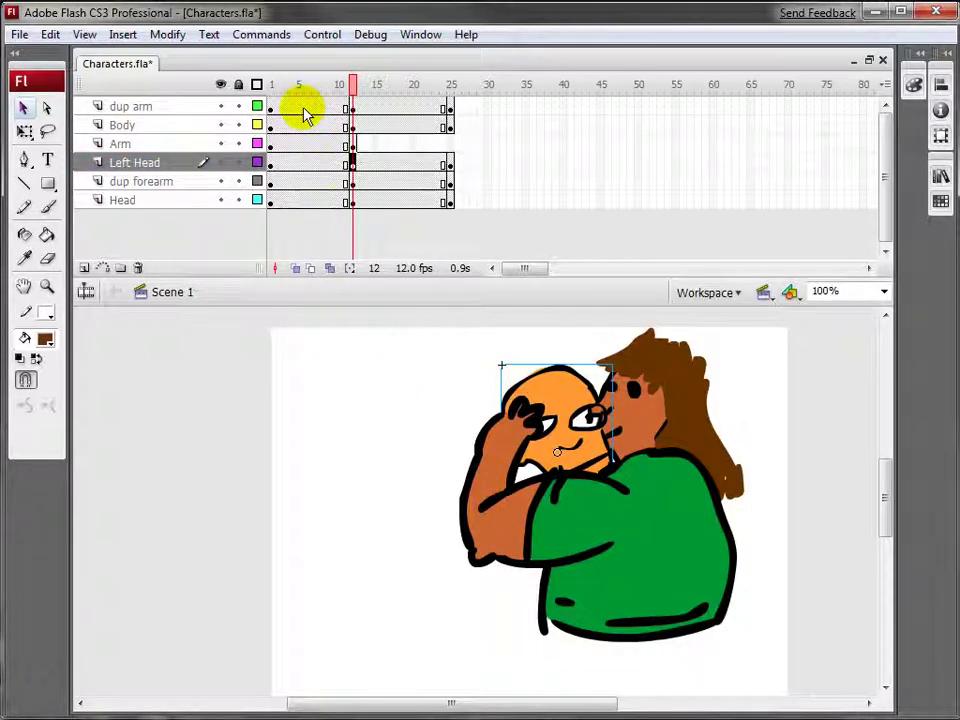
Step: Create a motion tween on the Arm layer from frame 1 and preview it
{"action": "left_click", "coordinate": [274, 163]}
{"action": "right_click", "coordinate": [274, 160]}
{"action": "key", "text": "Escape"}
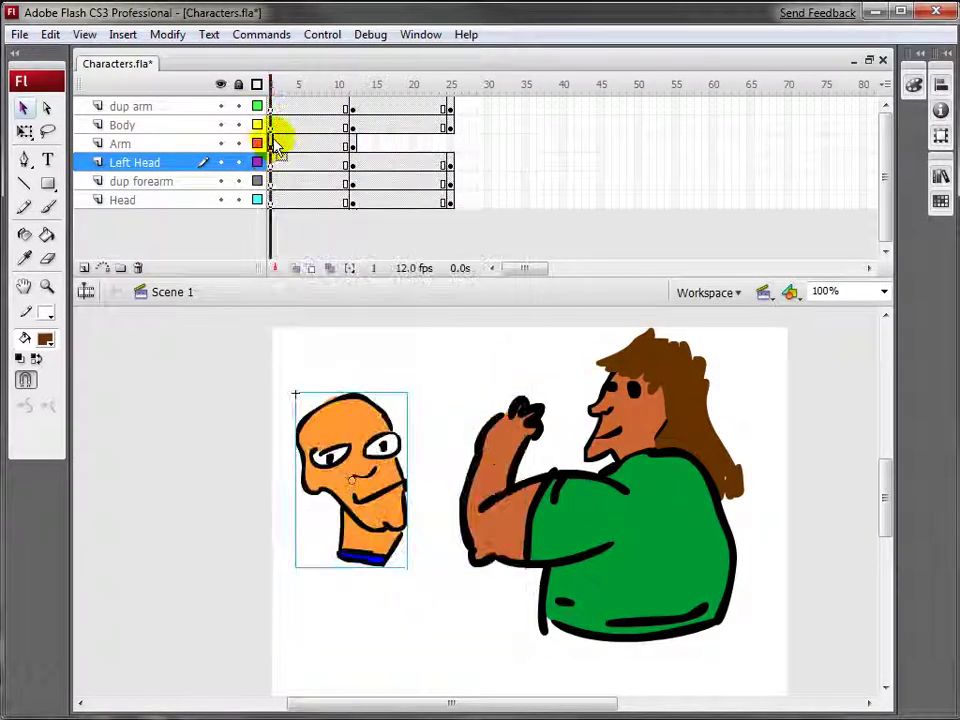
{"action": "right_click", "coordinate": [275, 145]}
{"action": "left_click", "coordinate": [352, 148]}
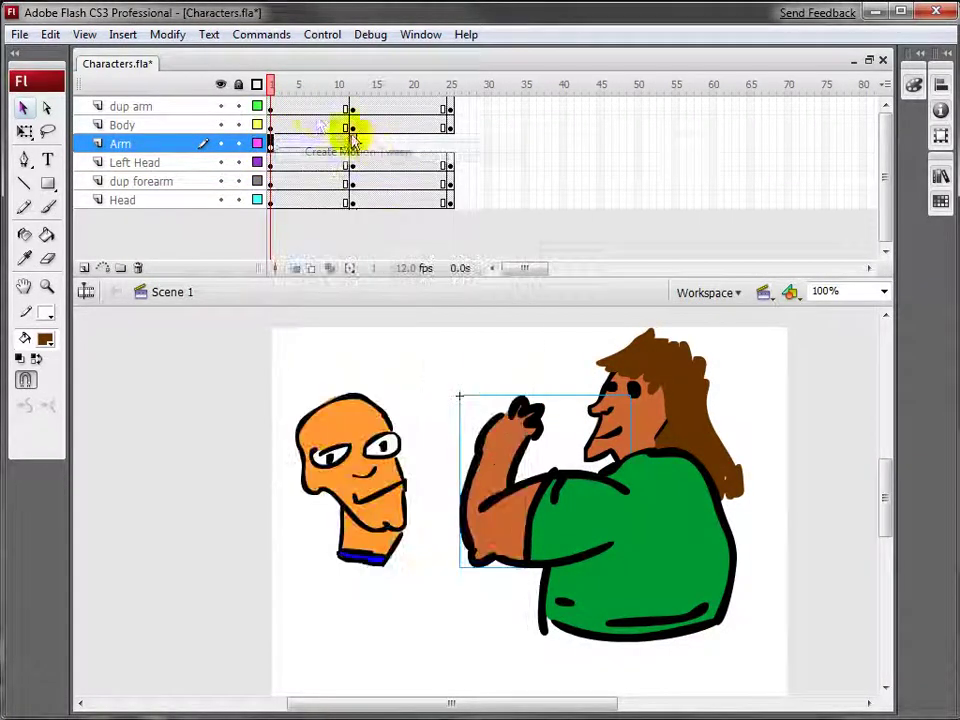
{"action": "left_click_drag", "start_coordinate": [272, 86], "coordinate": [374, 104]}
{"action": "left_click_drag", "start_coordinate": [245, 105], "coordinate": [268, 115]}
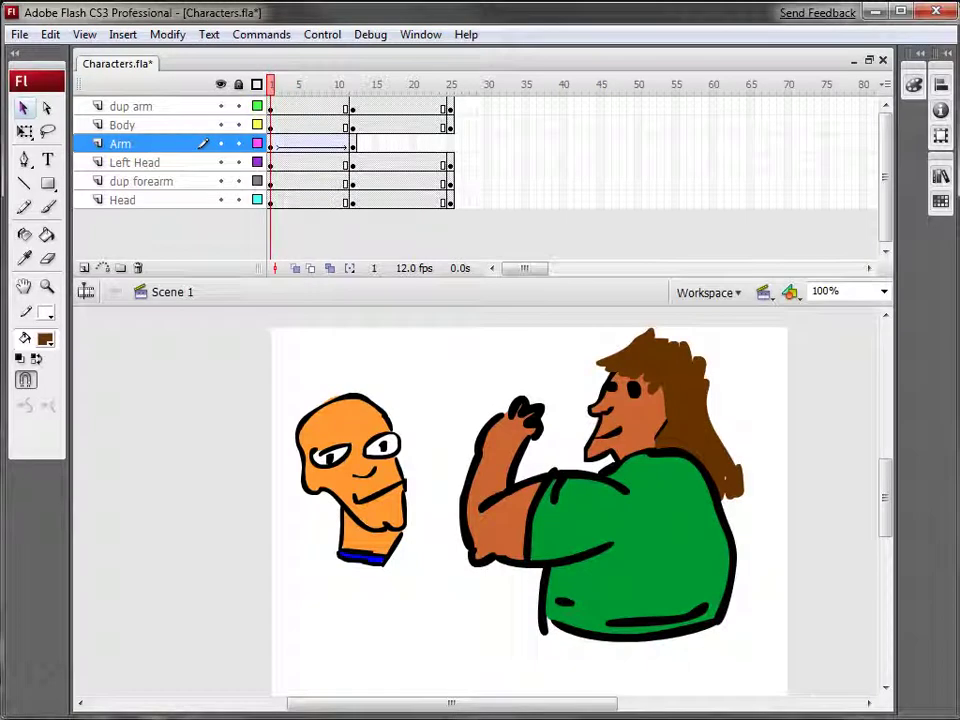
Step: Add a motion tween on Left Head over frames 1–12 and preview the head sliding in
{"action": "left_click", "coordinate": [269, 144]}
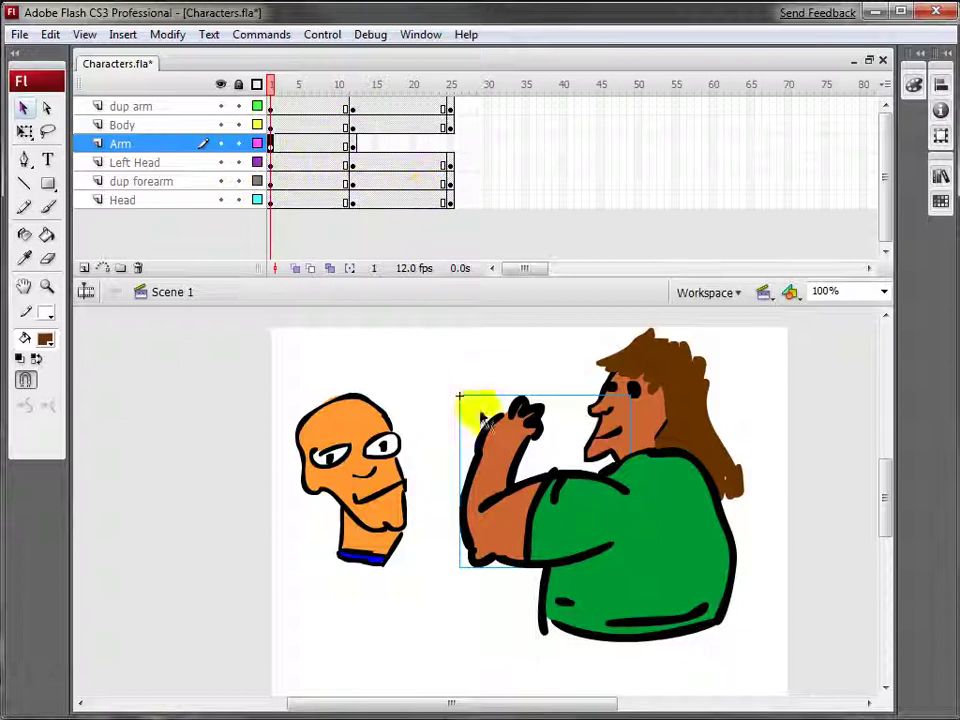
{"action": "left_click", "coordinate": [355, 462]}
{"action": "left_click", "coordinate": [353, 163]}
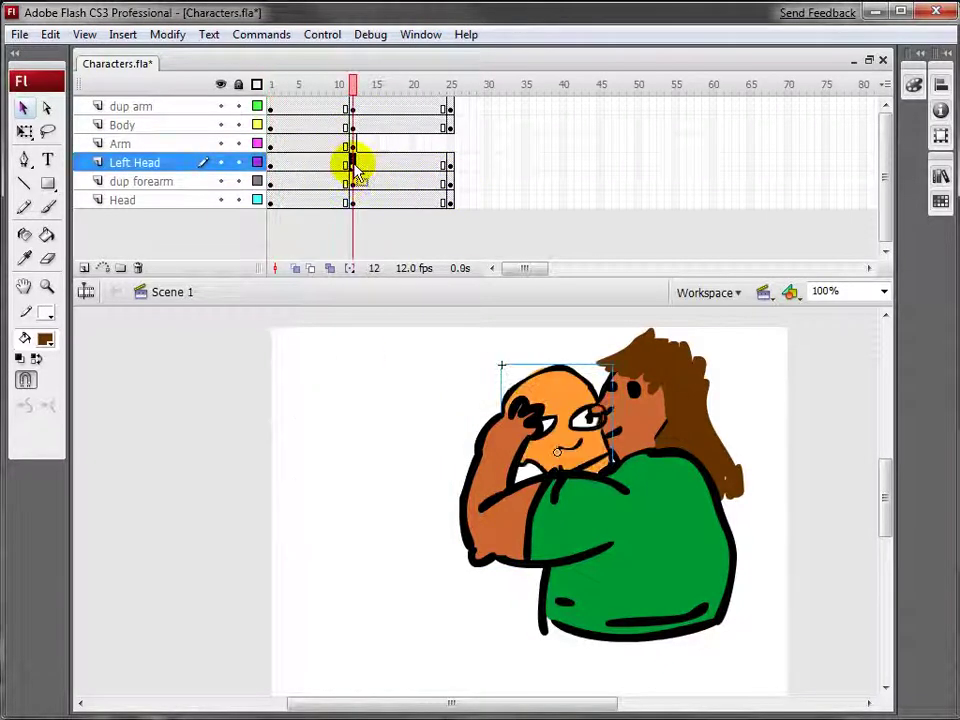
{"action": "left_click", "coordinate": [271, 165]}
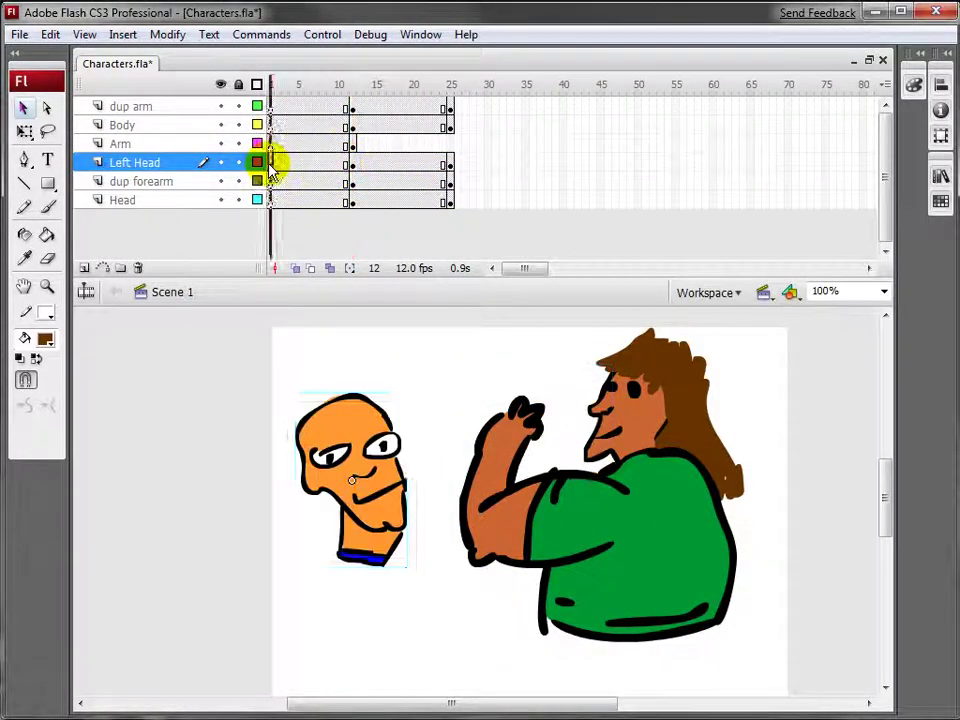
{"action": "right_click", "coordinate": [271, 165]}
{"action": "left_click", "coordinate": [353, 177]}
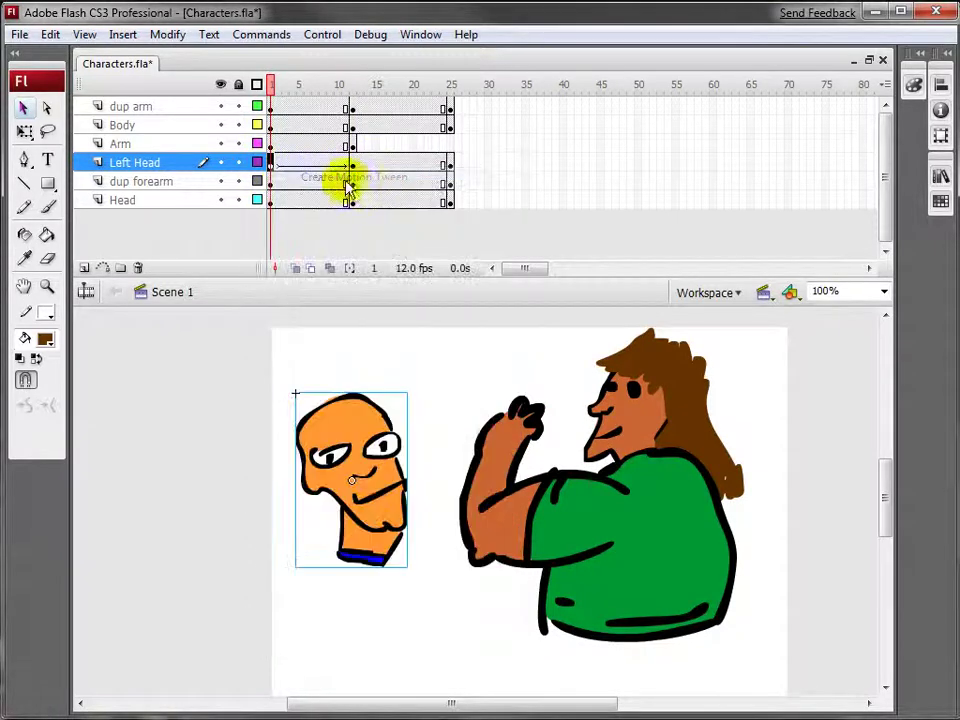
{"action": "left_click_drag", "start_coordinate": [273, 92], "coordinate": [430, 152]}
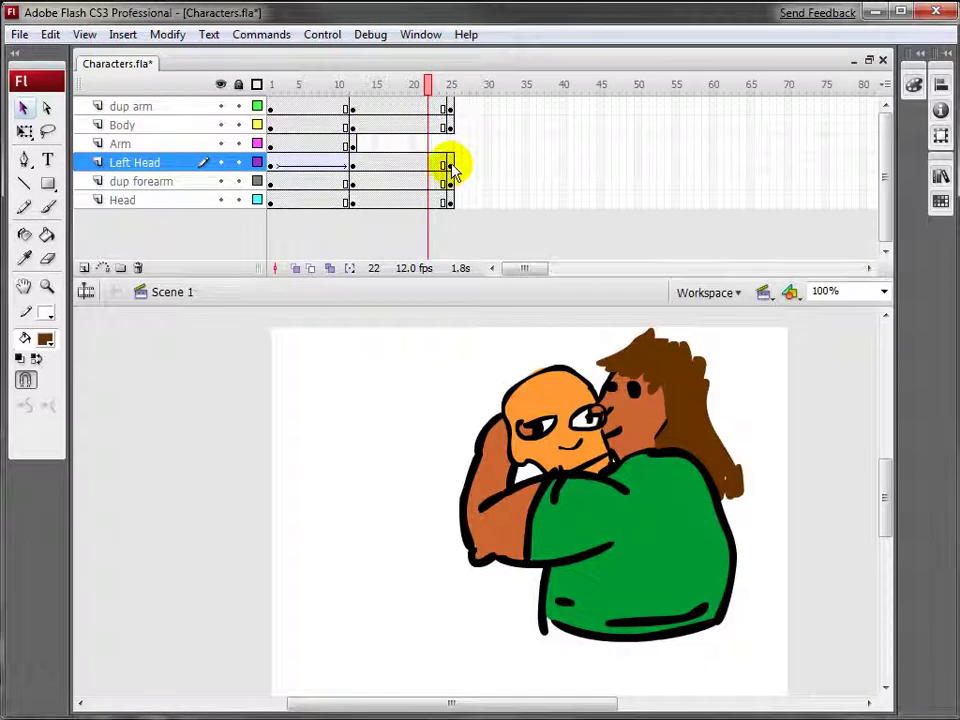
{"action": "left_click", "coordinate": [450, 165]}
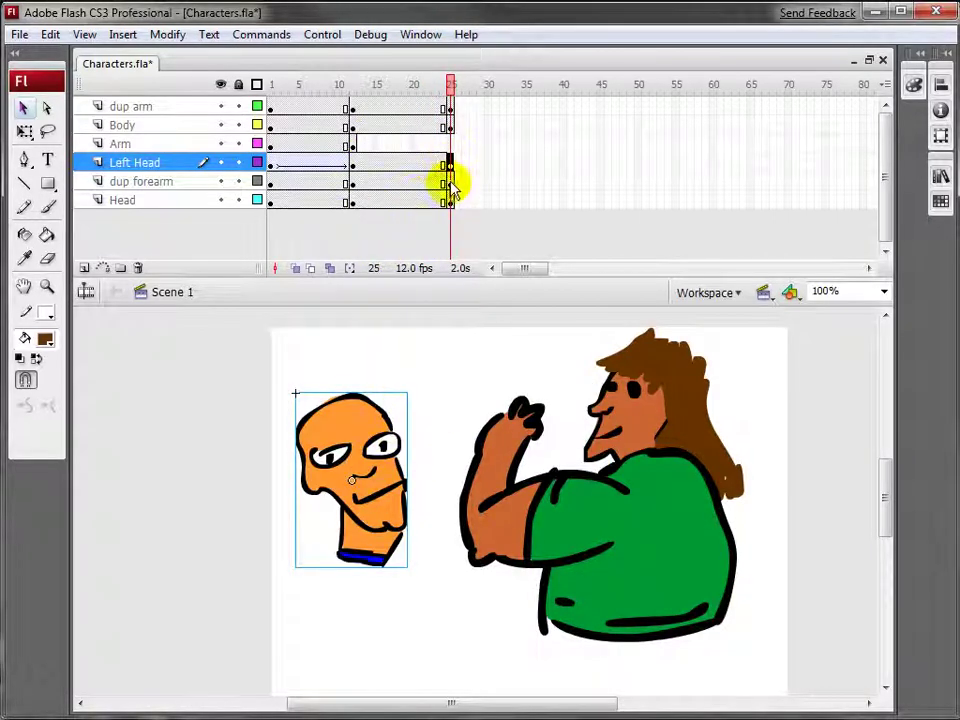
Step: Tween Left Head frames 13–25, keyframe frame 25, and lower the head onto the chest
{"action": "left_click_drag", "start_coordinate": [450, 160], "coordinate": [360, 158]}
{"action": "right_click", "coordinate": [377, 175]}
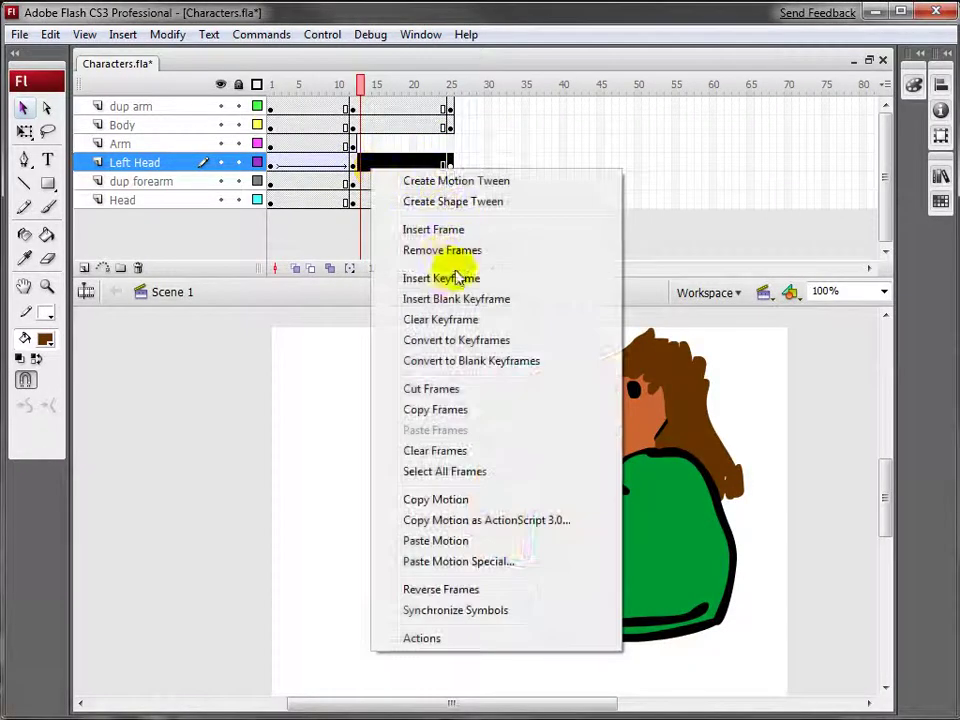
{"action": "left_click", "coordinate": [400, 178]}
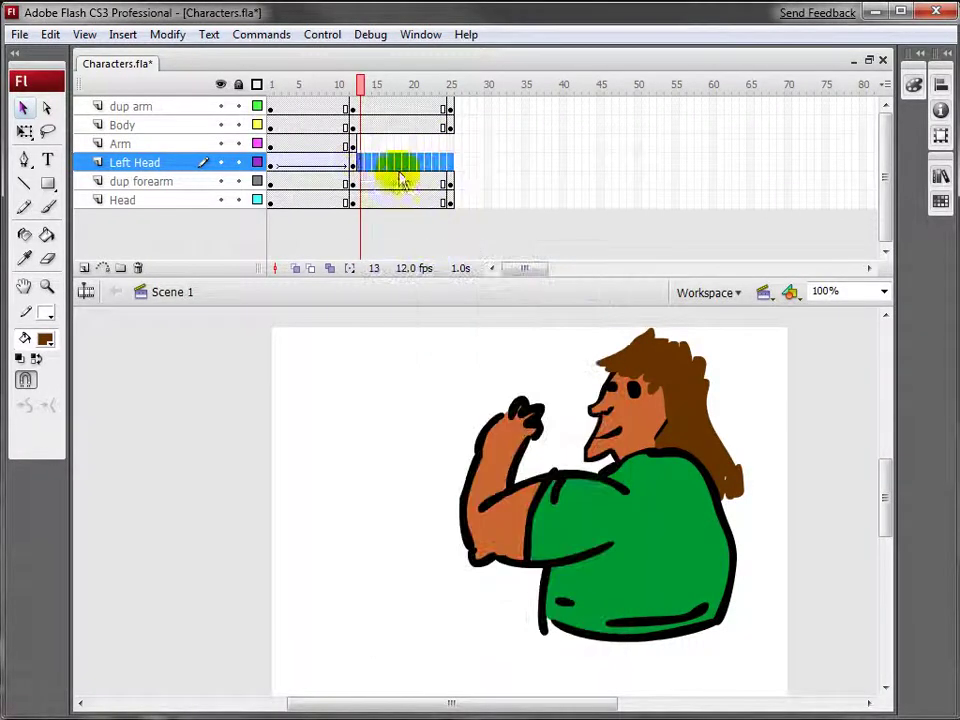
{"action": "left_click", "coordinate": [447, 163]}
{"action": "key", "text": "F6"}
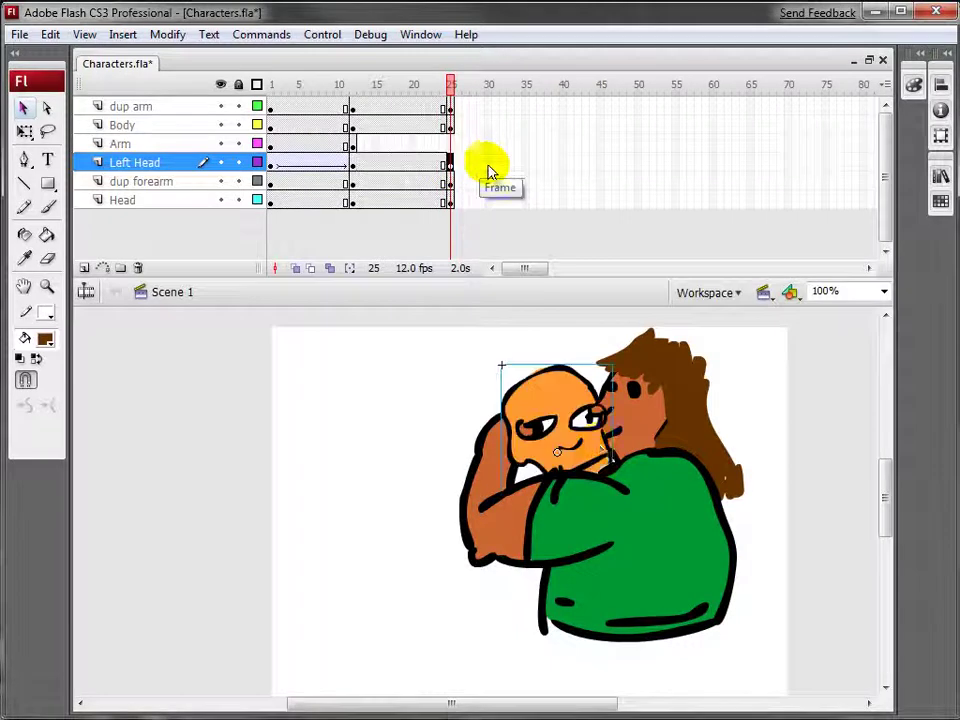
{"action": "left_click", "coordinate": [585, 443]}
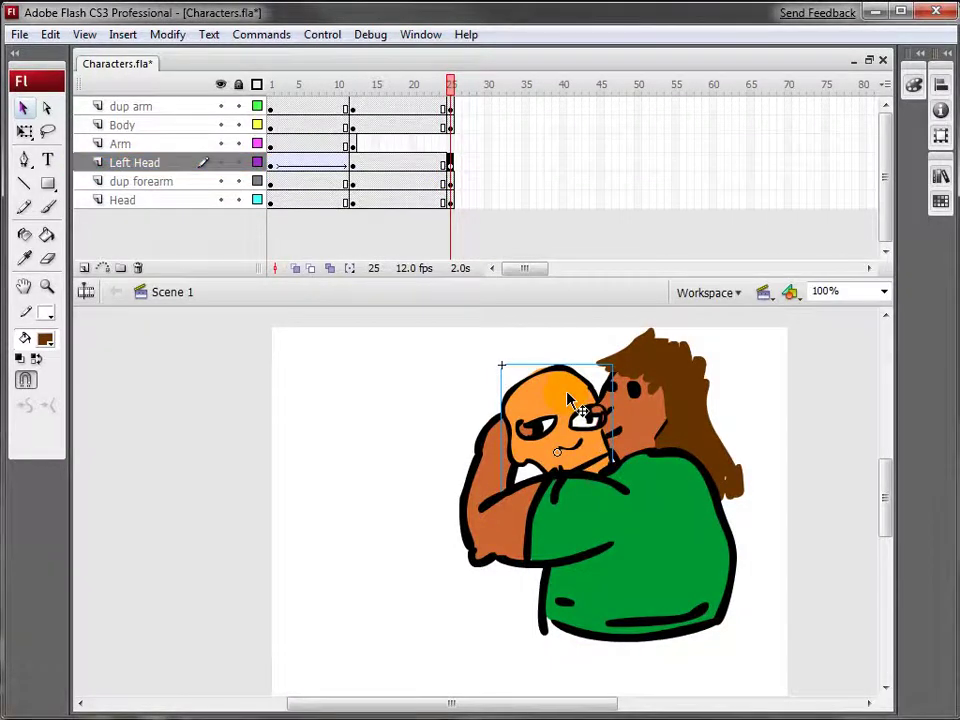
{"action": "left_click_drag", "start_coordinate": [568, 400], "coordinate": [603, 447]}
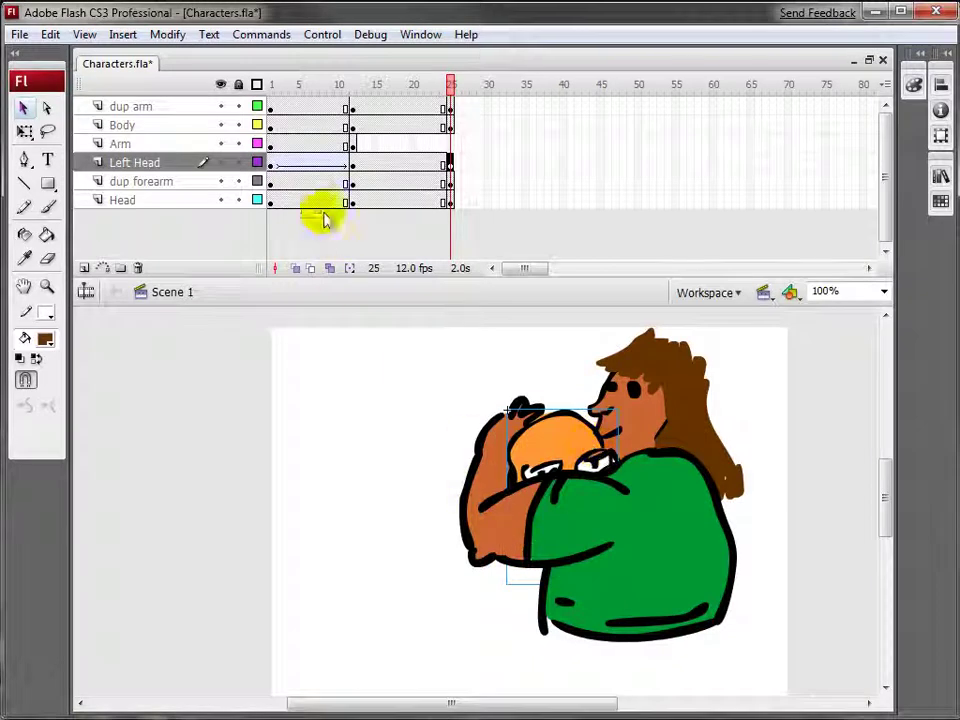
Step: Create a motion tween from frame 12 on Left Head and preview the hug and duck
{"action": "left_click", "coordinate": [353, 163]}
{"action": "right_click", "coordinate": [354, 163]}
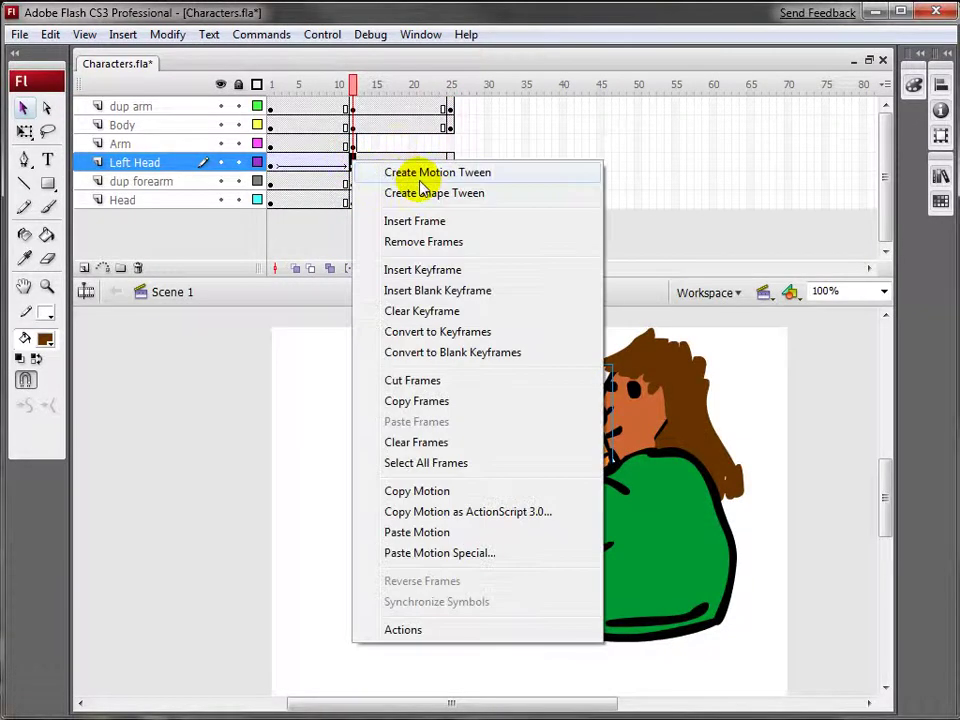
{"action": "left_click", "coordinate": [410, 172]}
{"action": "left_click_drag", "start_coordinate": [353, 90], "coordinate": [199, 150]}
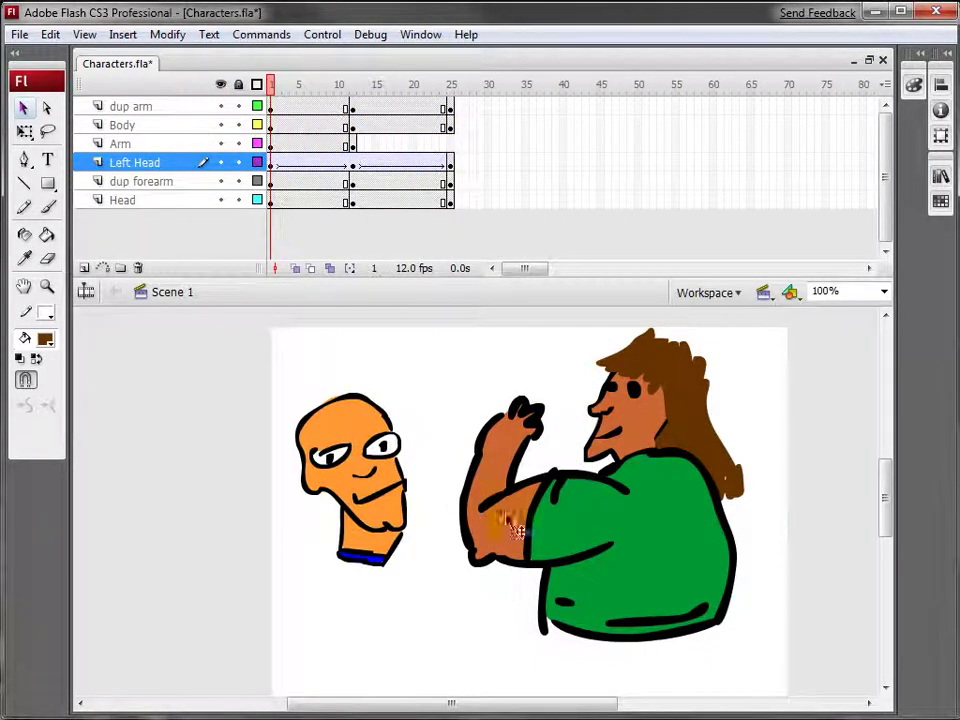